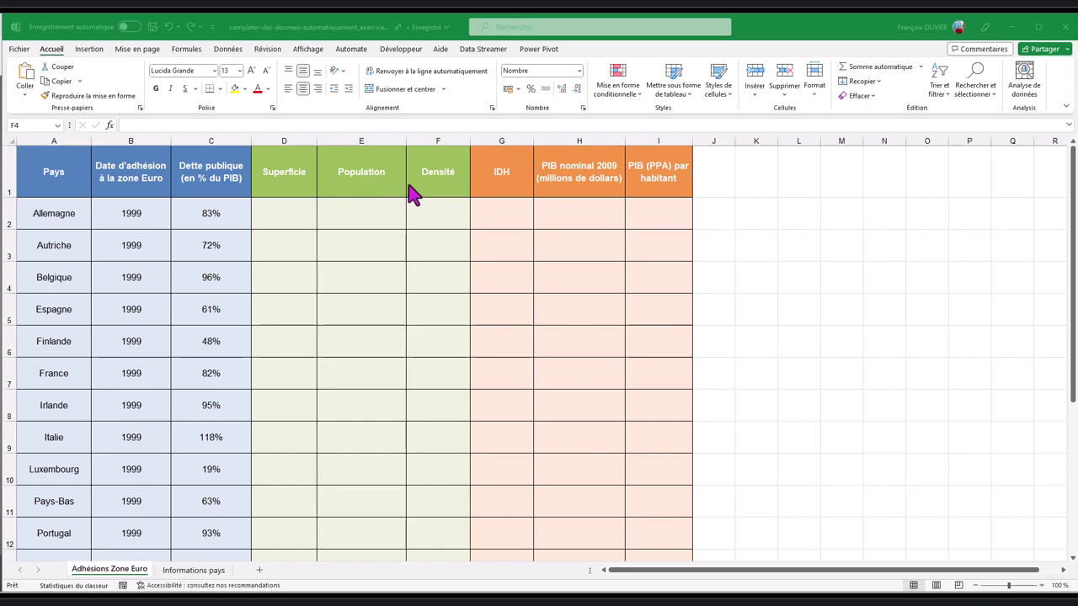
# Show the Informations pays sheet with each country's area, population, density, HDI and GDP.
pyautogui.click(191, 571)
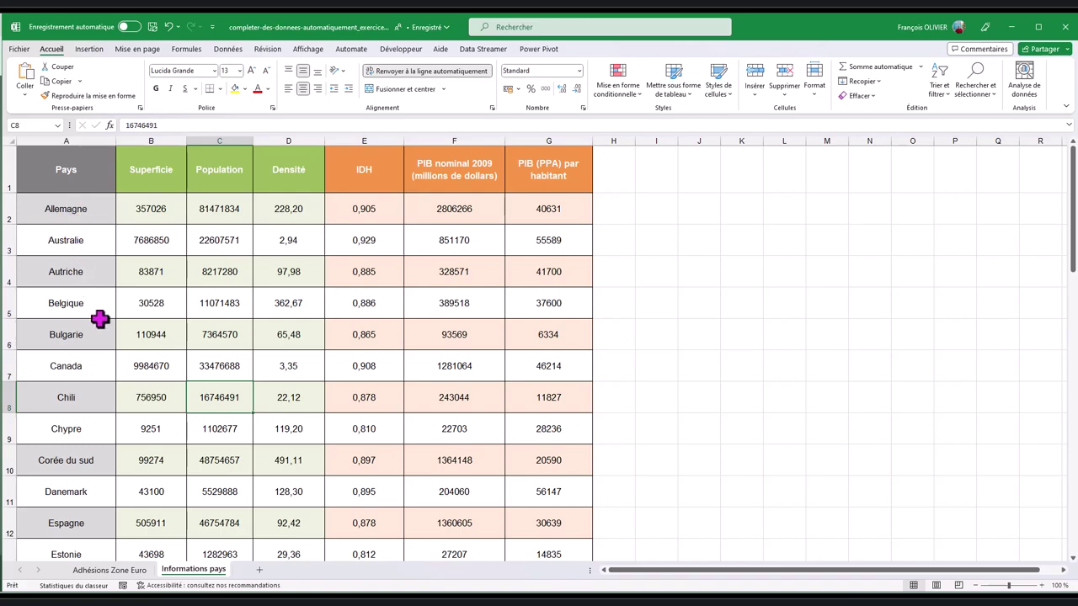
# Compare the two sheets, then select Allemagne's empty Superficie cell D2 on Adhésions Zone Euro.
pyautogui.scroll(-3, 116, 298)
pyautogui.scroll(-3, 116, 312)
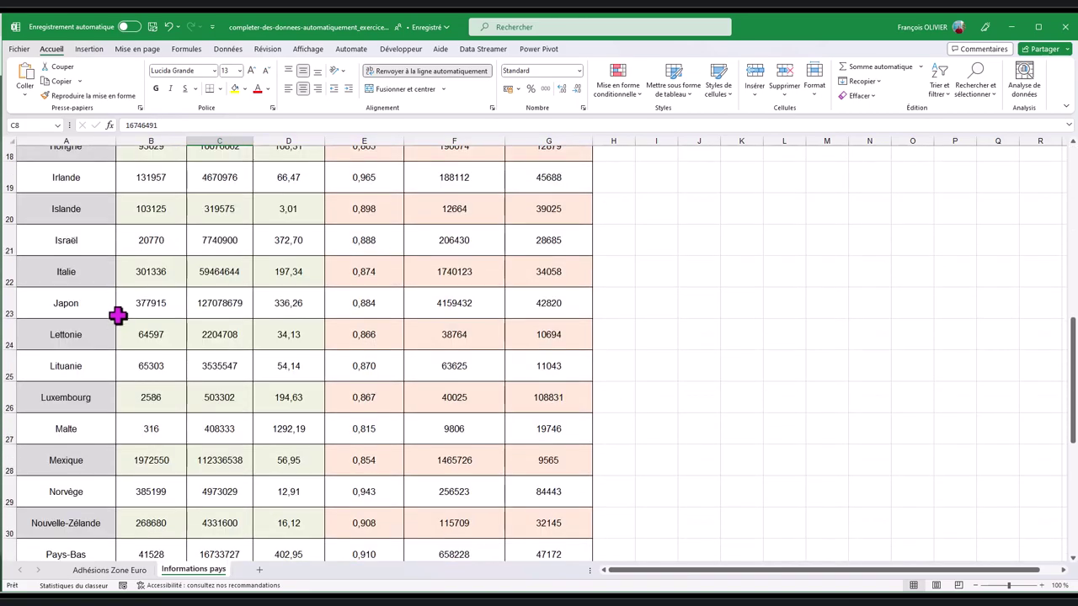
pyautogui.scroll(-4, 119, 327)
pyautogui.scroll(-3, 118, 327)
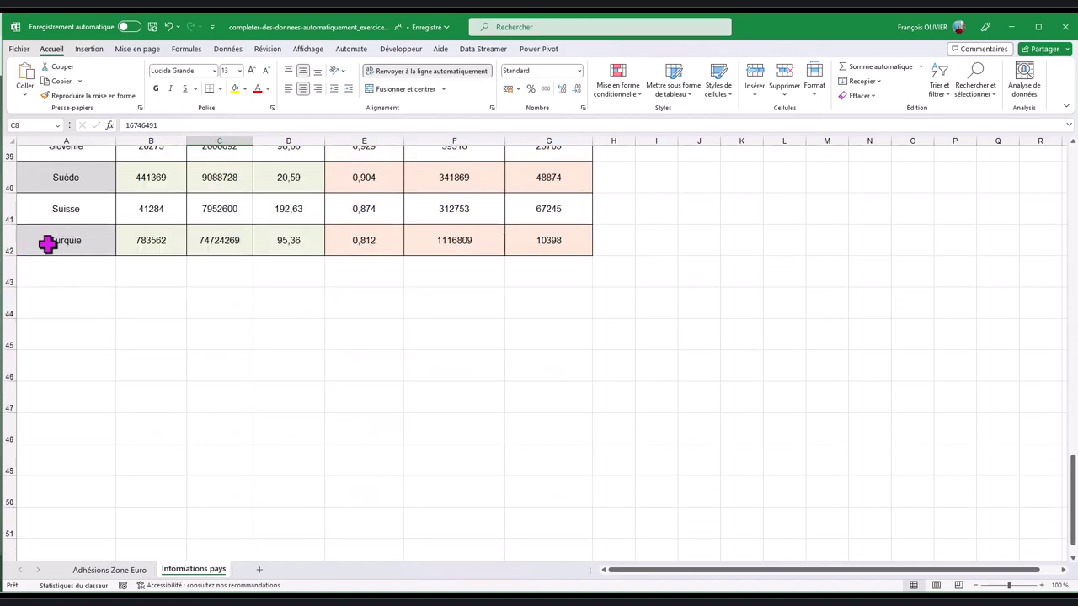
pyautogui.scroll(6, 48, 244)
pyautogui.scroll(6, 50, 242)
pyautogui.scroll(1, 48, 240)
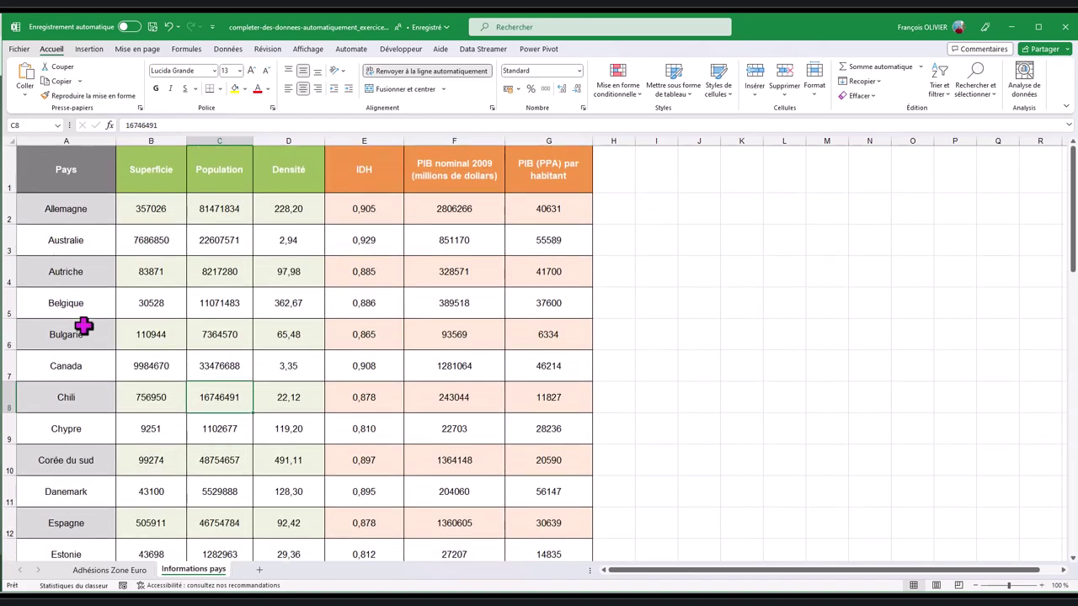
pyautogui.click(108, 569)
pyautogui.scroll(-3, 122, 484)
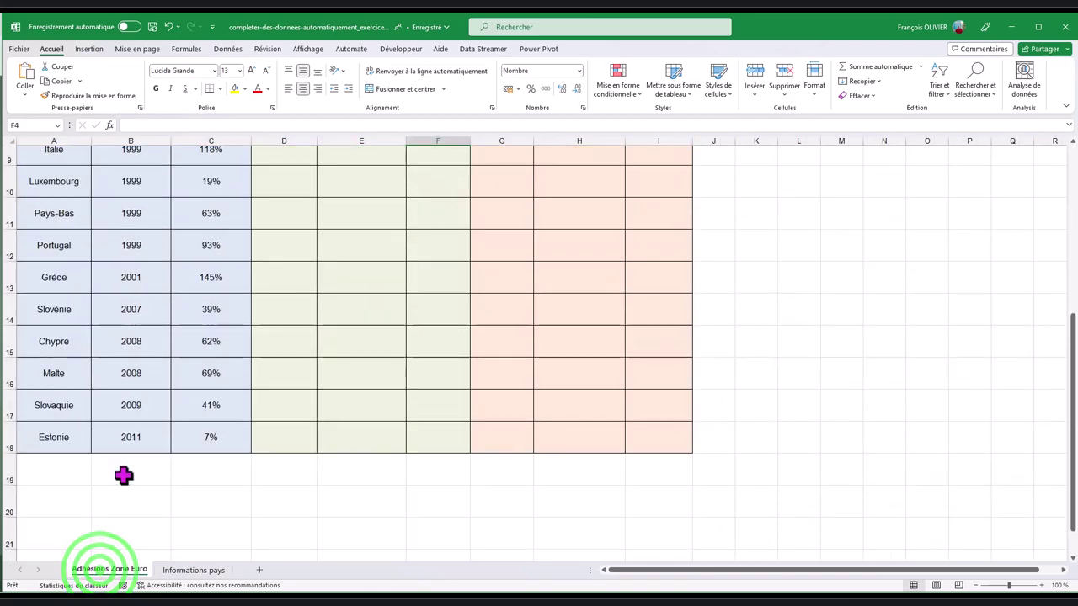
pyautogui.scroll(3, 124, 476)
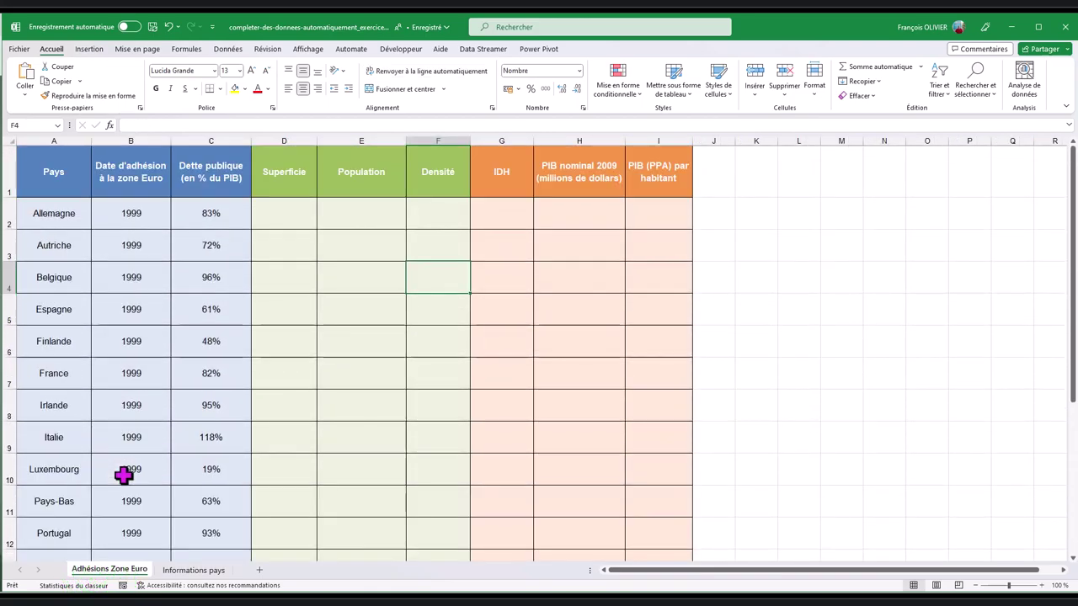
pyautogui.click(180, 570)
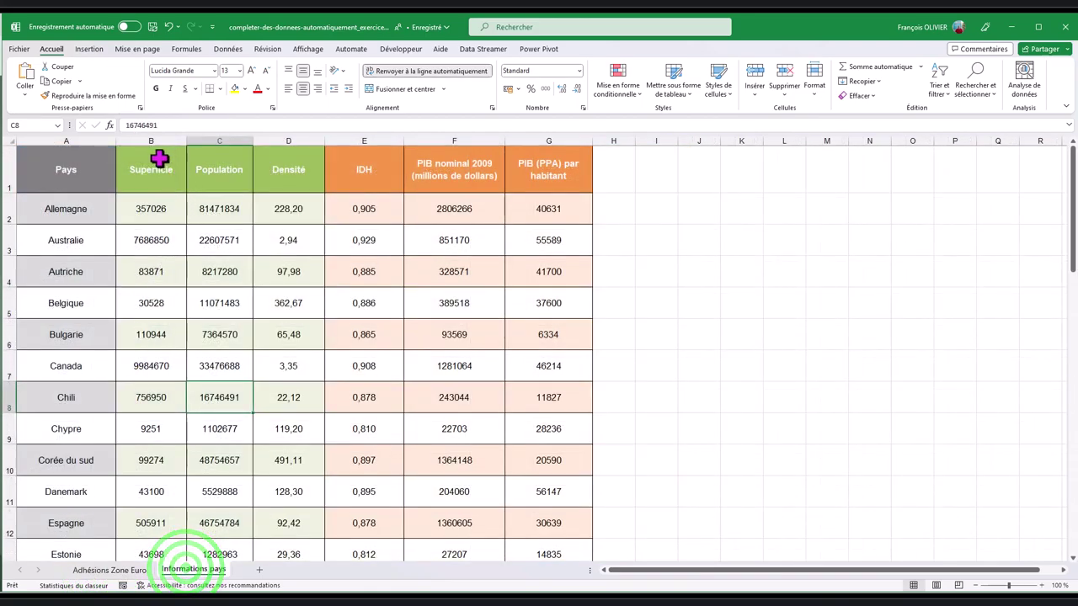
pyautogui.click(127, 570)
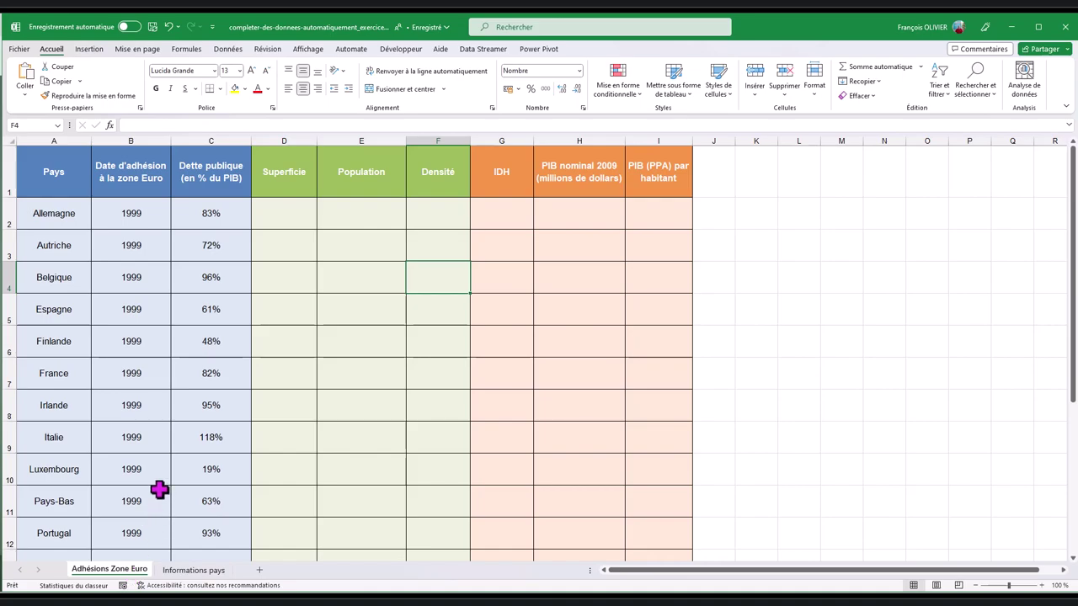
pyautogui.click(282, 219)
pyautogui.write('=')
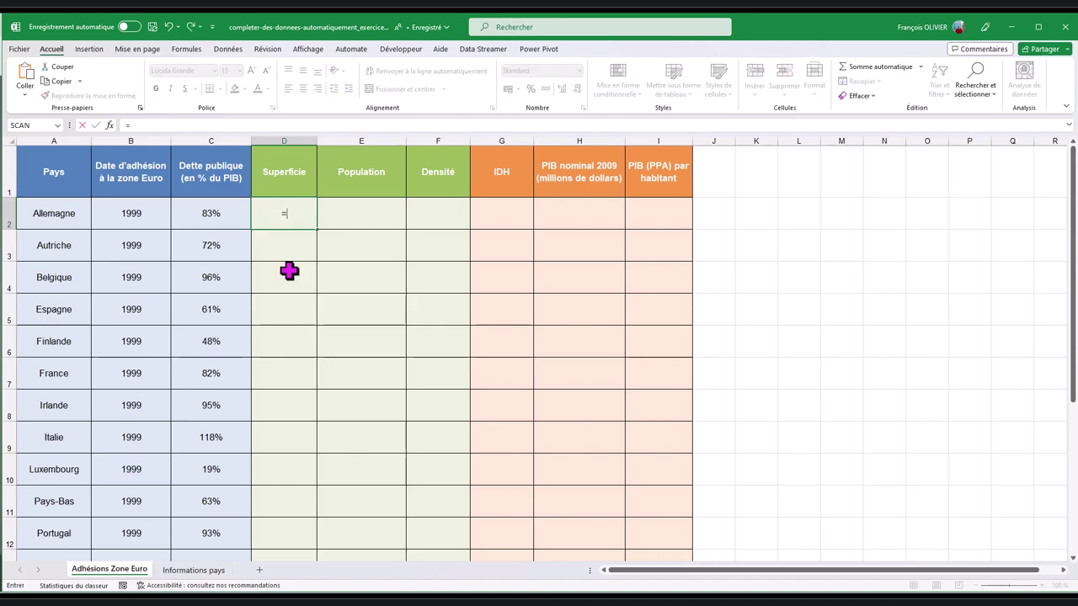
# Insert RECHERCHEV in D2 with Allemagne (A2) as the lookup value.
pyautogui.write('recher')
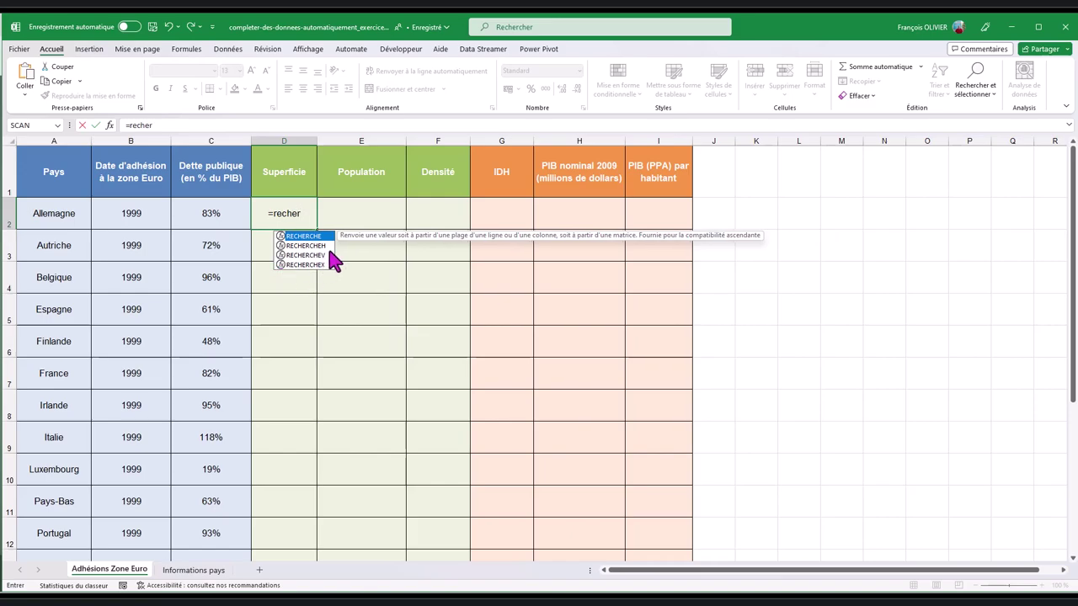
pyautogui.click(320, 256)
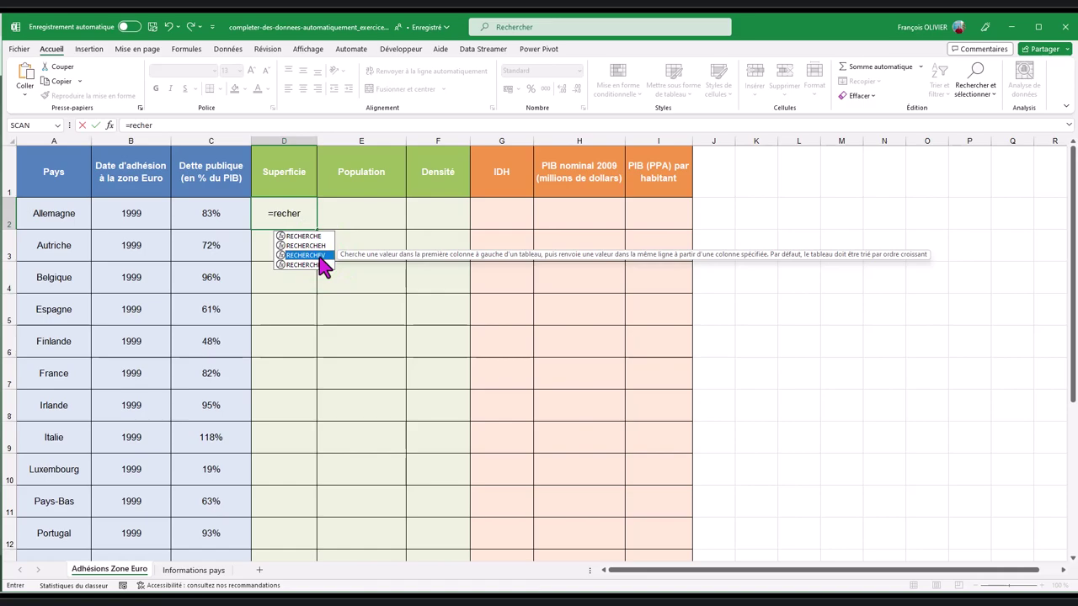
pyautogui.doubleClick(320, 255)
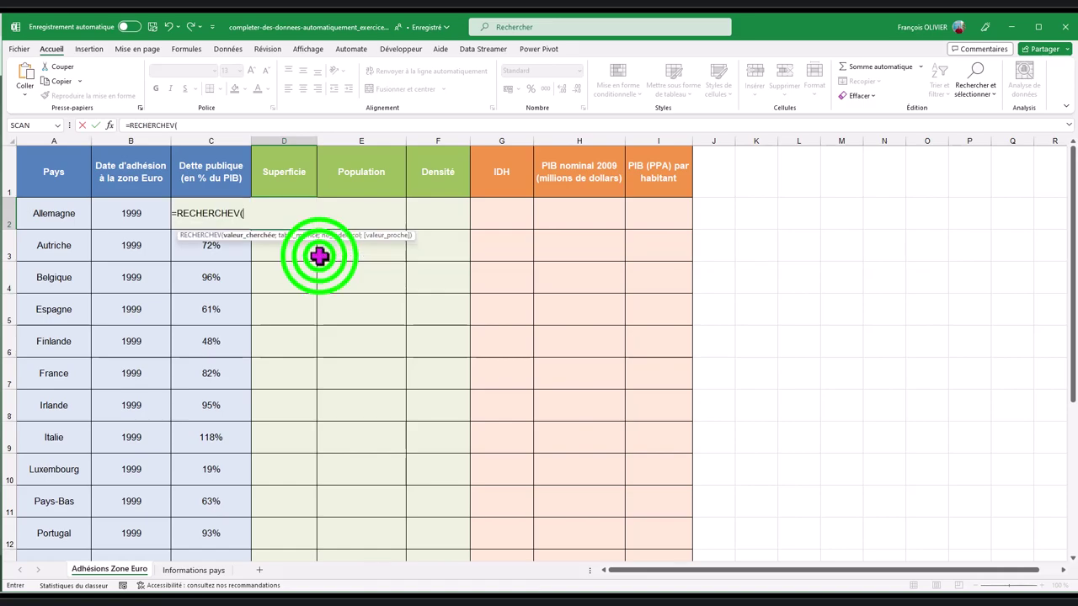
pyautogui.click(109, 125)
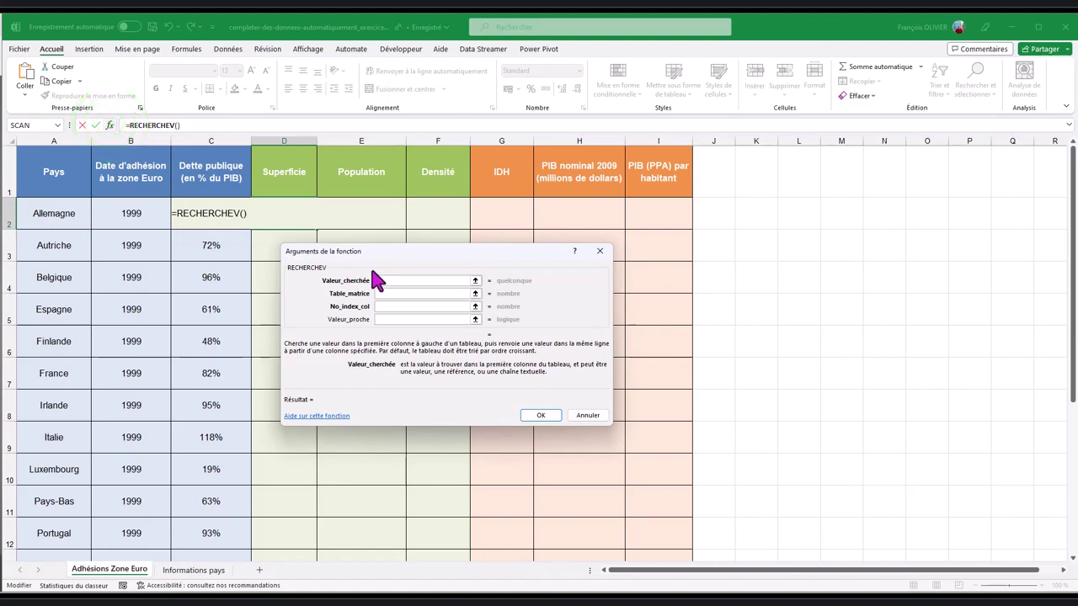
pyautogui.click(72, 221)
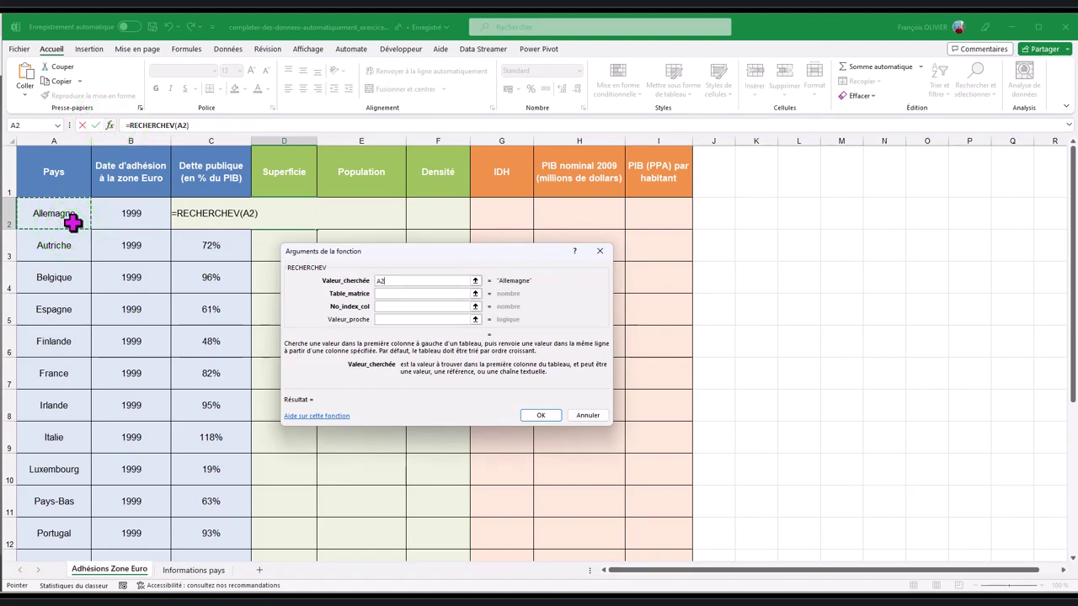
# Set the lookup table to columns A:G of the Informations pays sheet.
pyautogui.click(405, 293)
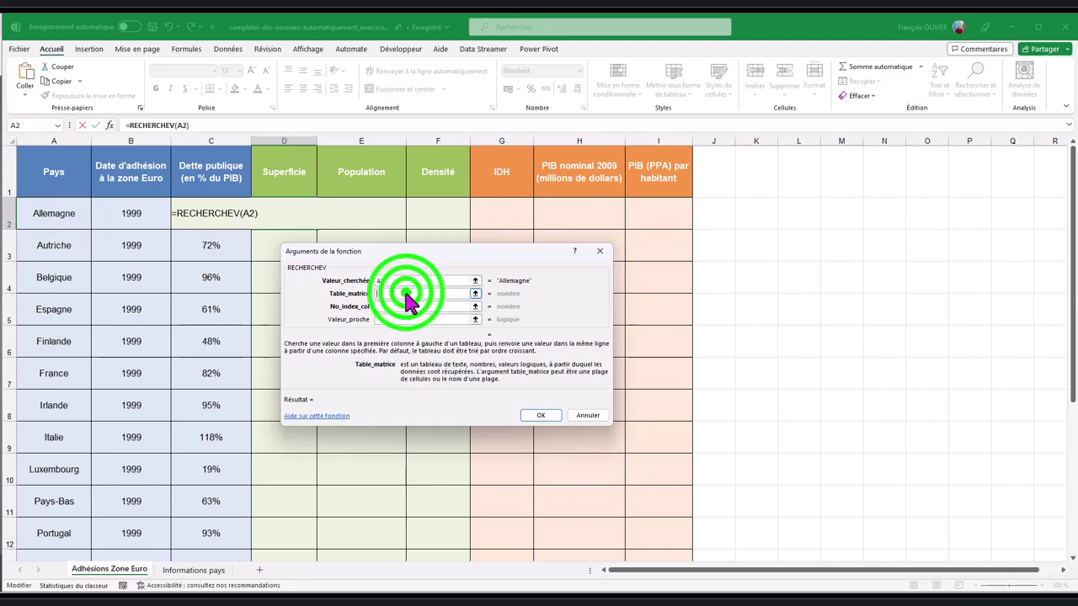
pyautogui.click(193, 570)
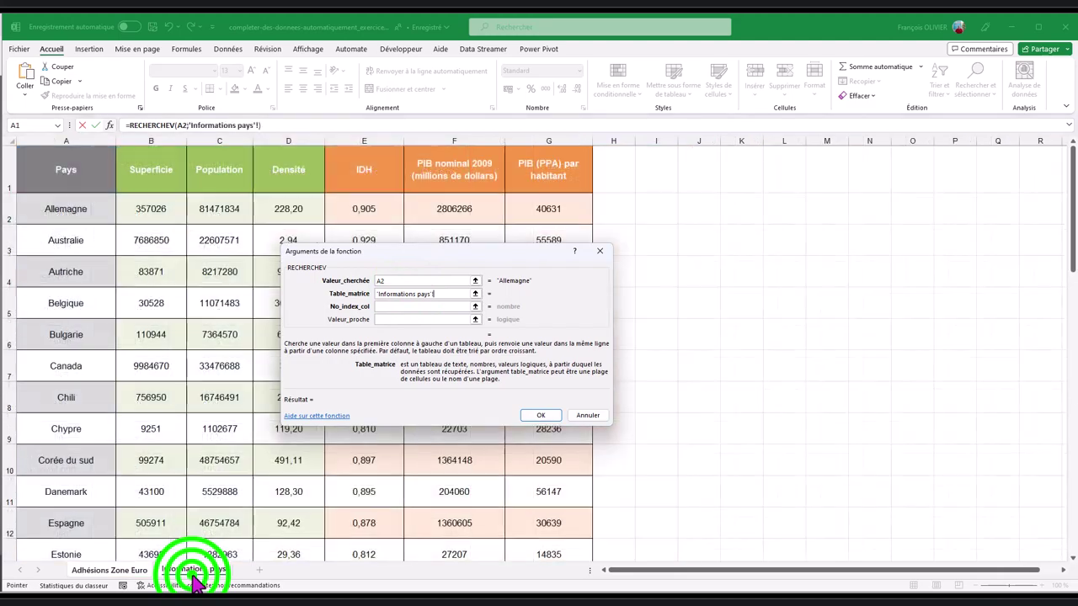
pyautogui.moveTo(74, 169); pyautogui.dragTo(548, 190)
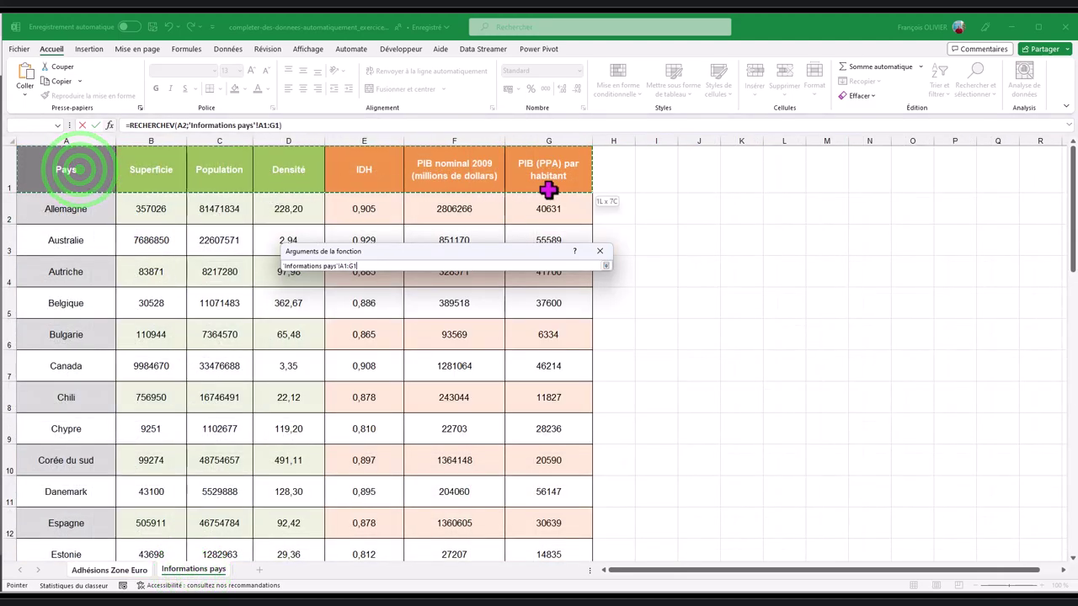
pyautogui.click(67, 133)
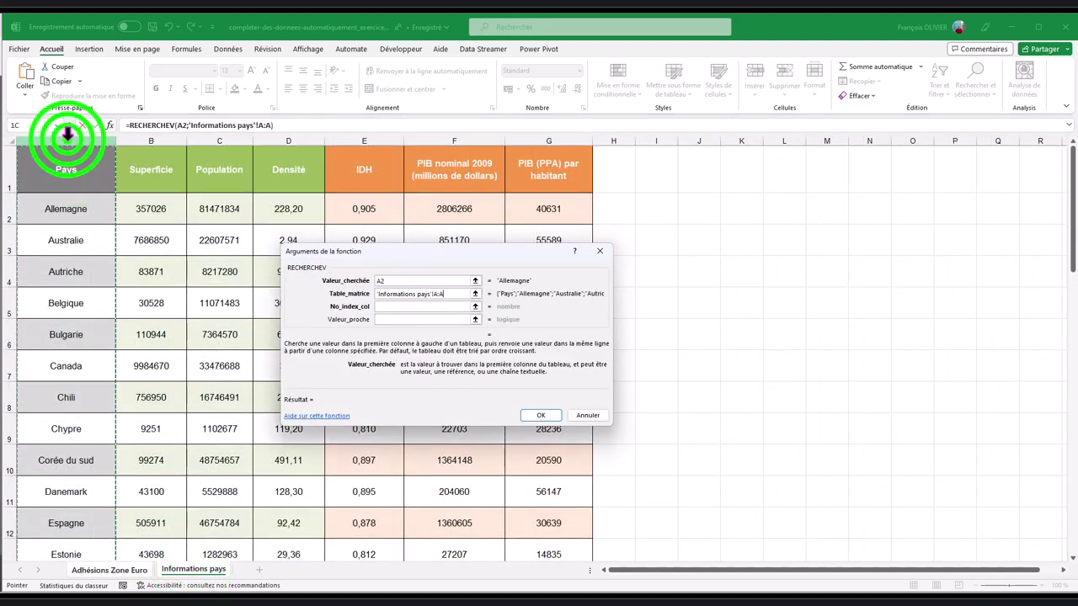
pyautogui.moveTo(67, 133); pyautogui.dragTo(553, 148)
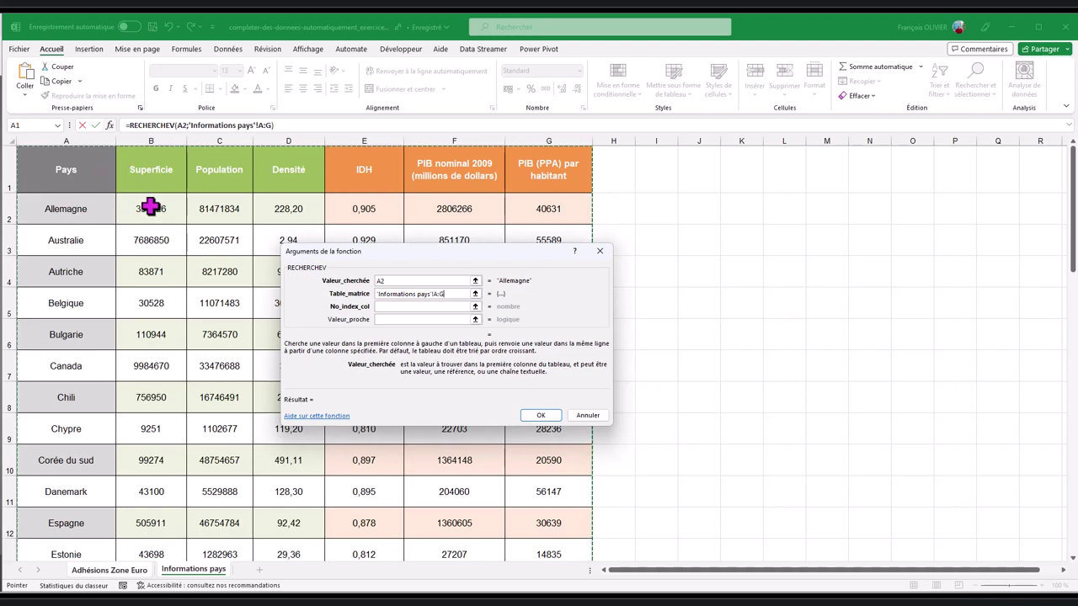
# Use column index 2 with FAUX exact match, so D2 returns Allemagne's area 357026.
pyautogui.click(381, 308)
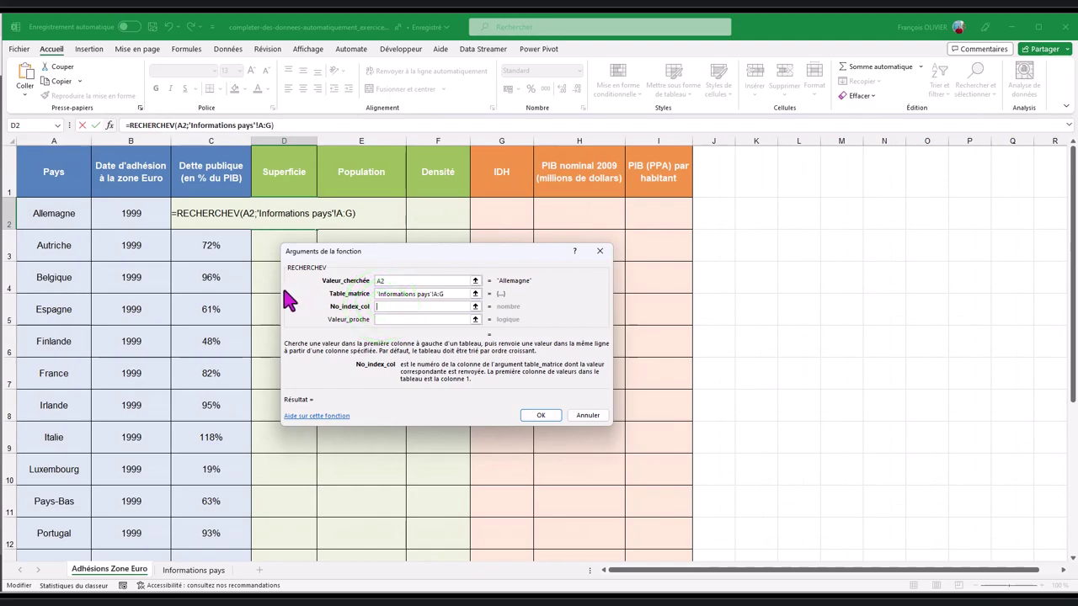
pyautogui.write('2')
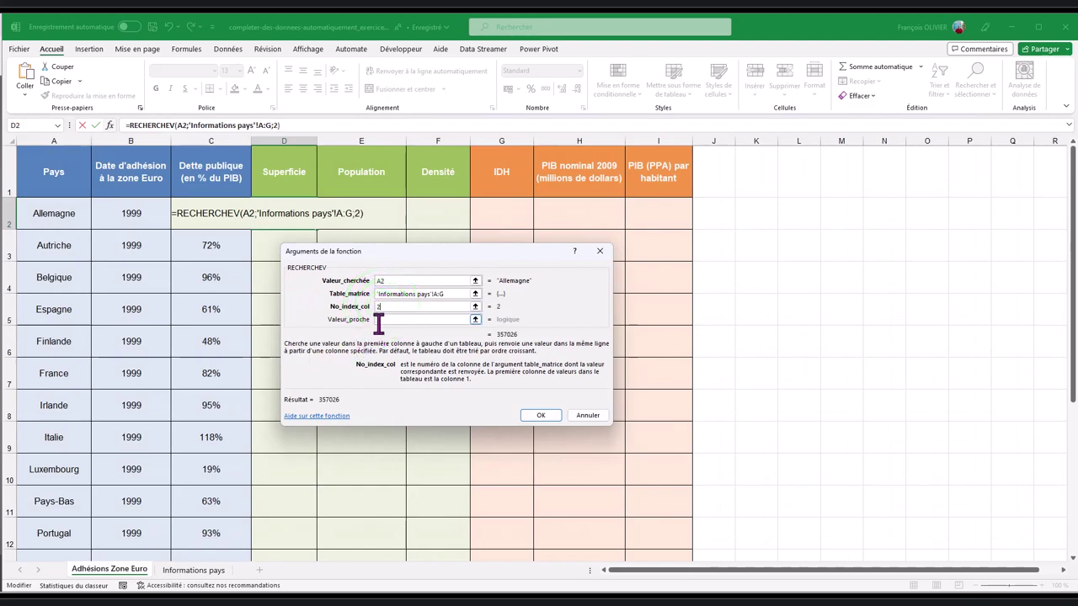
pyautogui.click(385, 317)
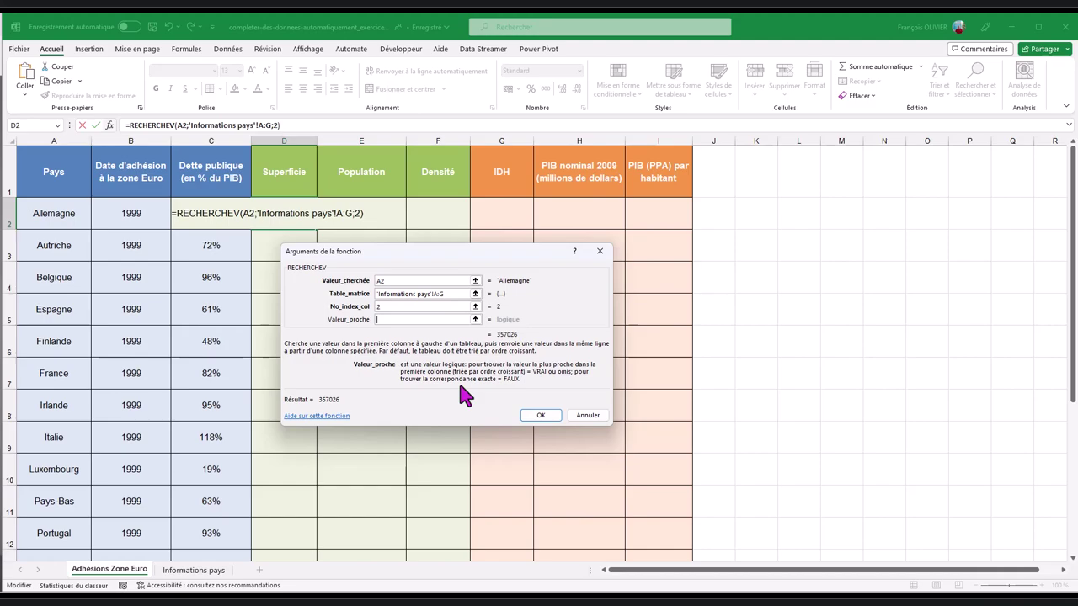
pyautogui.write('fau')
pyautogui.write('x')
pyautogui.press('Return')
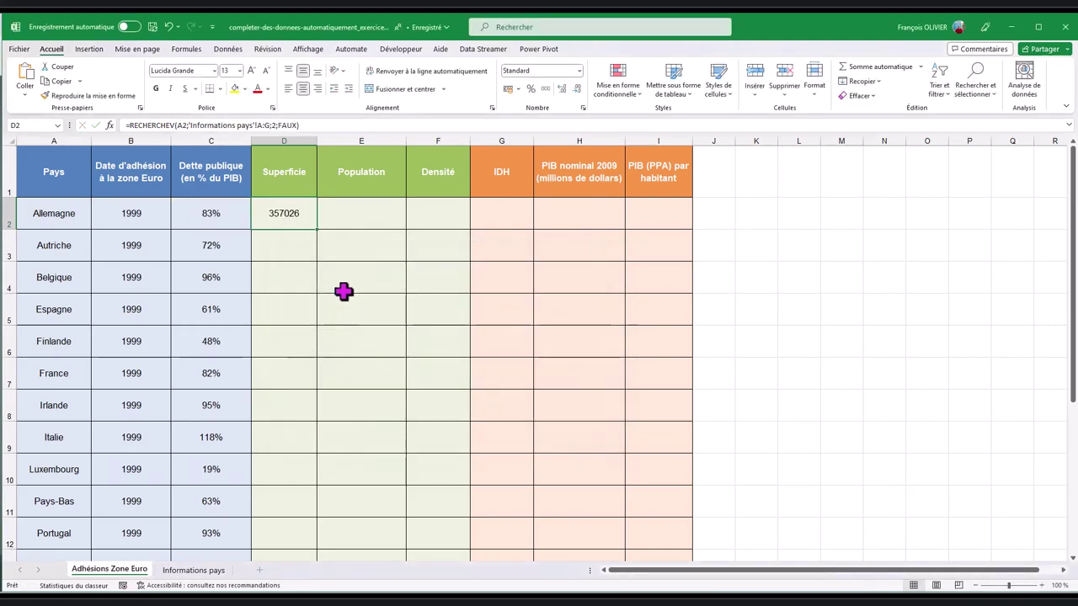
# Fill the lookup down the Superficie column, then undo it and bring up the Edge windows.
pyautogui.doubleClick(317, 228)
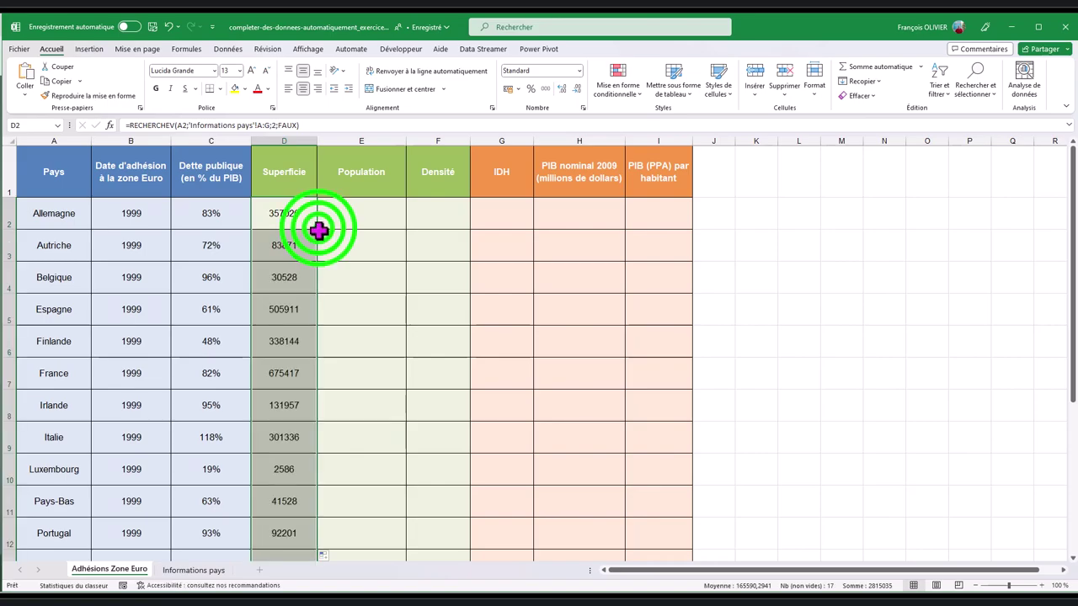
pyautogui.scroll(-2, 337, 277)
pyautogui.scroll(-2, 337, 280)
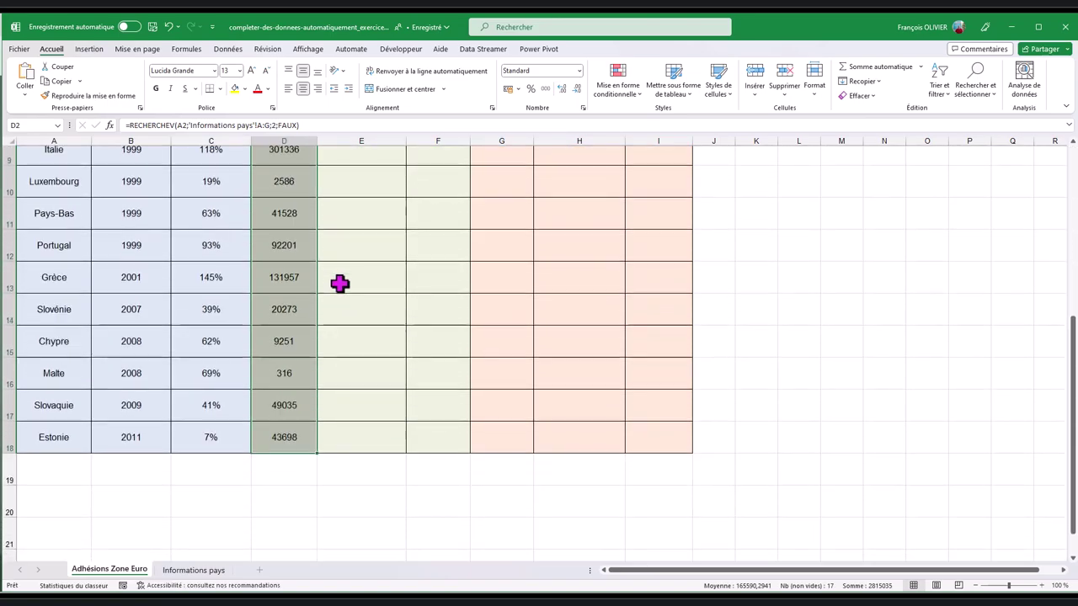
pyautogui.scroll(3, 338, 282)
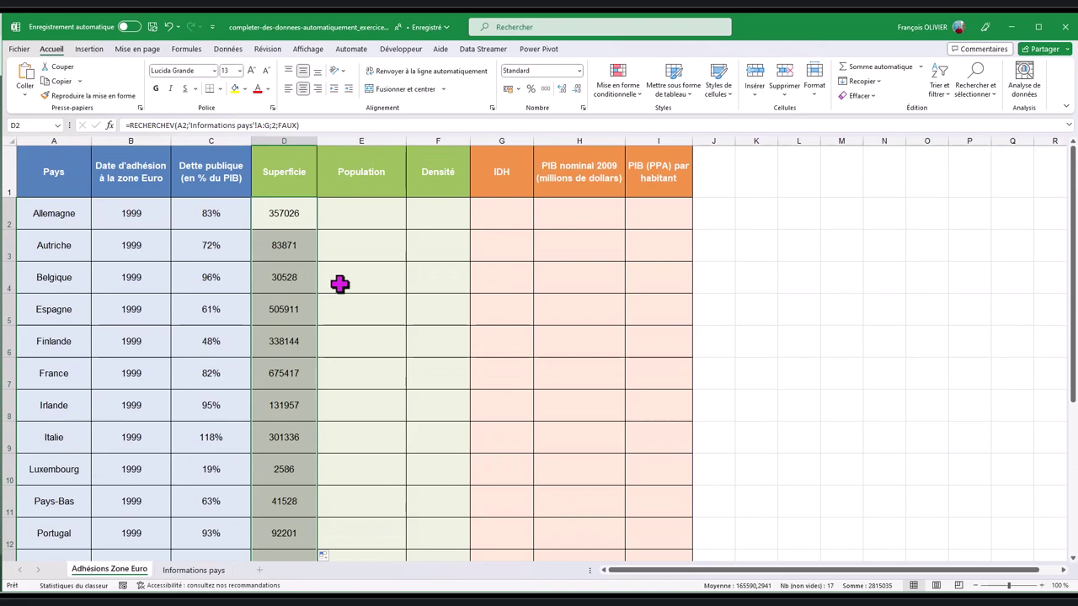
pyautogui.hotkey('ctrl', 'z')
pyautogui.hotkey('ctrl', 'z')
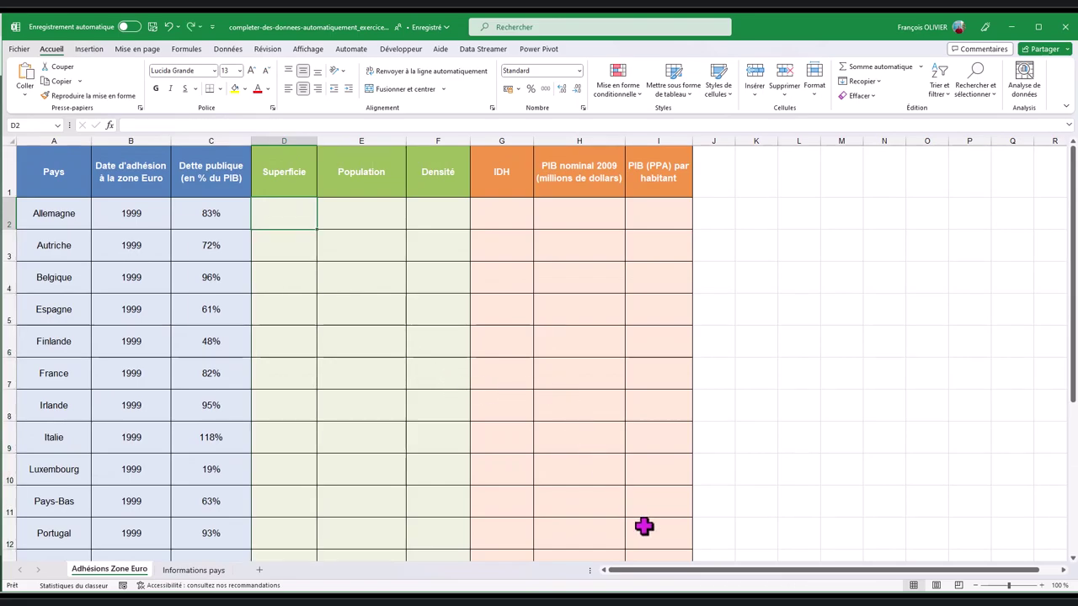
pyautogui.click(685, 597)
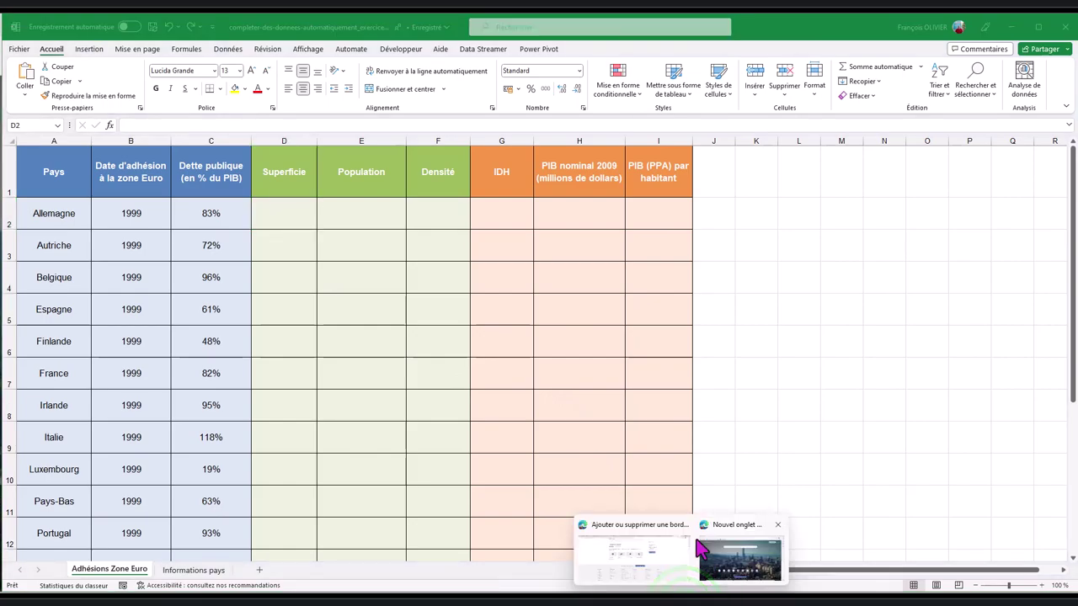
# Search Edge for 'chatgpt' and open the ChatGPT chat page from OpenAI's Introducing ChatGPT post.
pyautogui.click(707, 548)
pyautogui.click(502, 160)
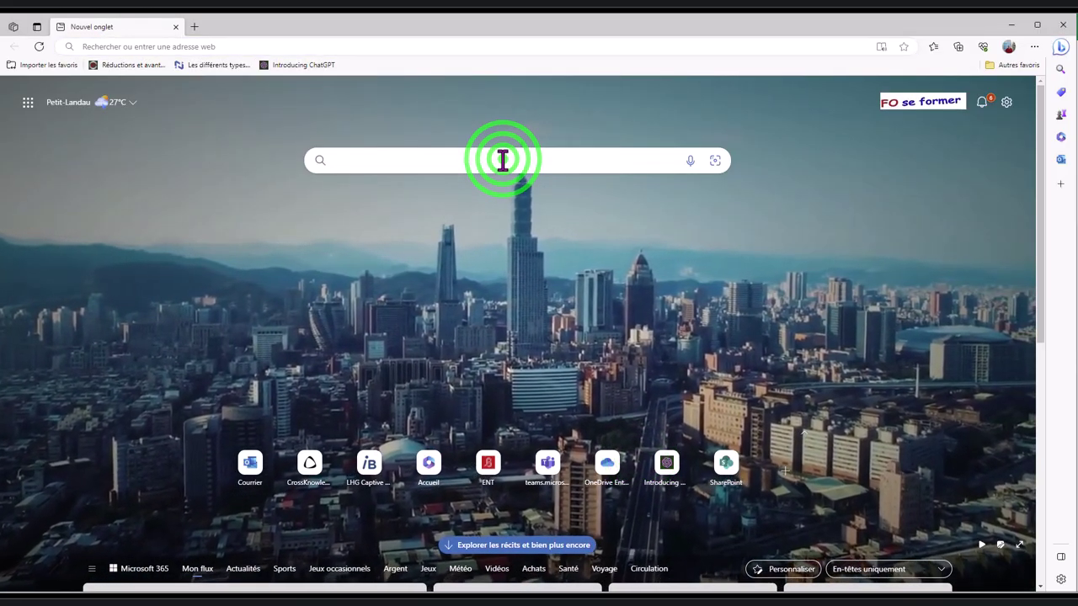
pyautogui.write('chatgpt')
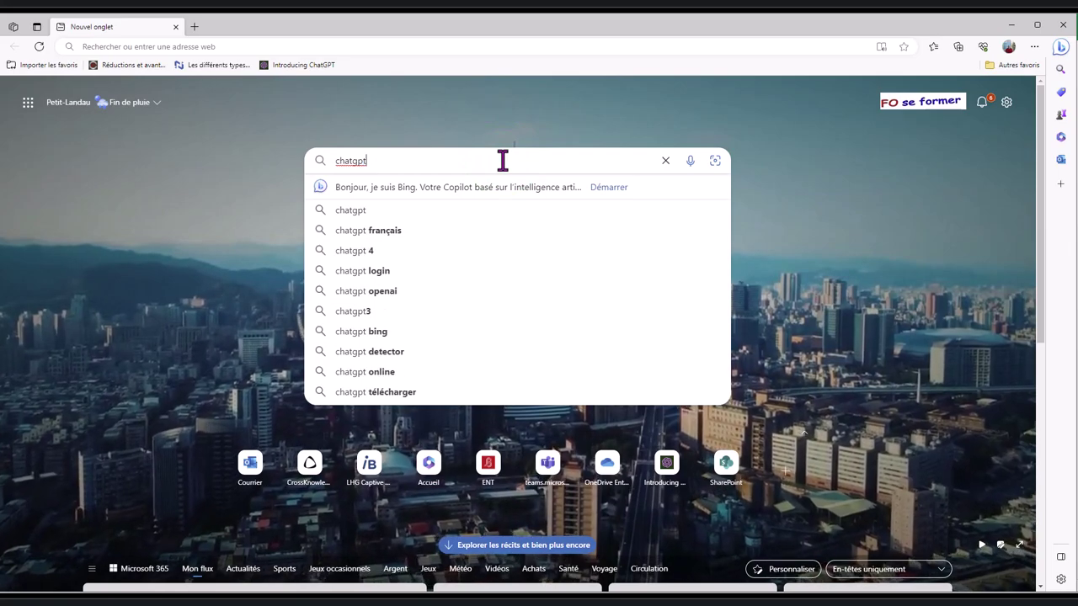
pyautogui.press('Return')
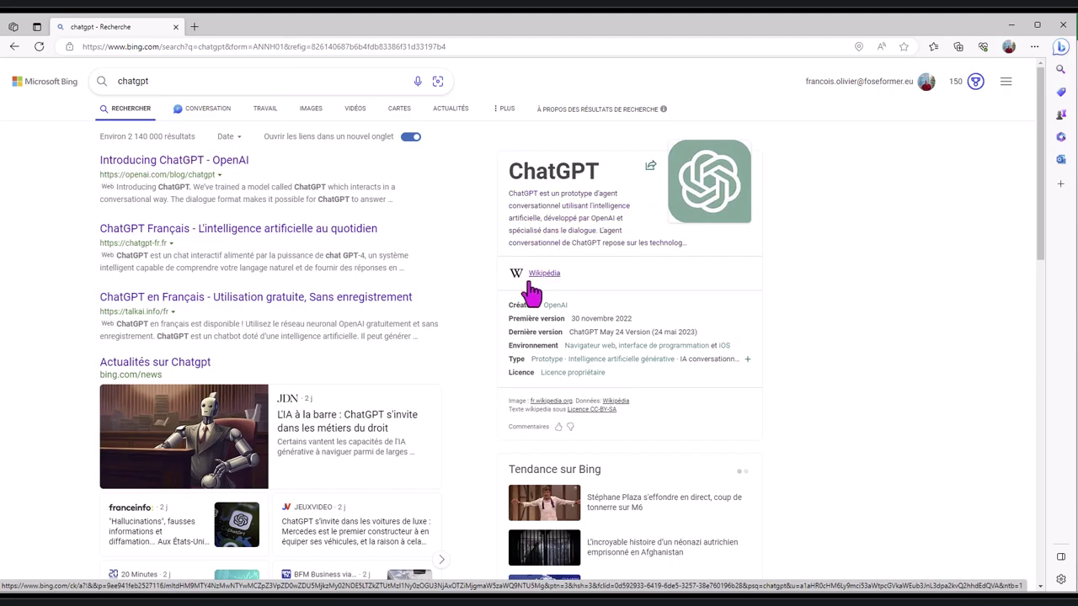
pyautogui.click(225, 161)
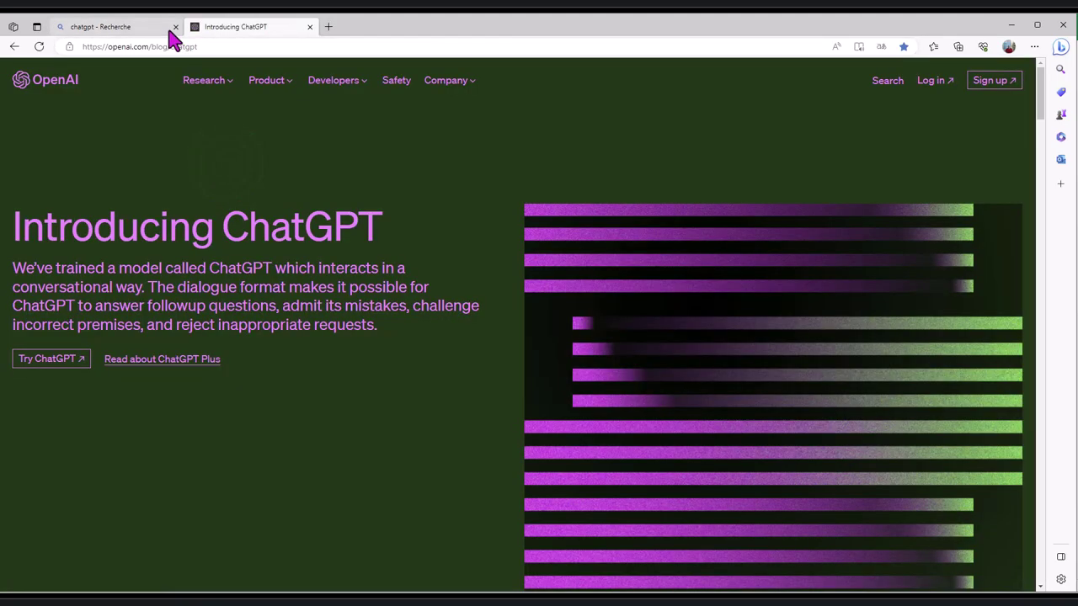
pyautogui.click(174, 27)
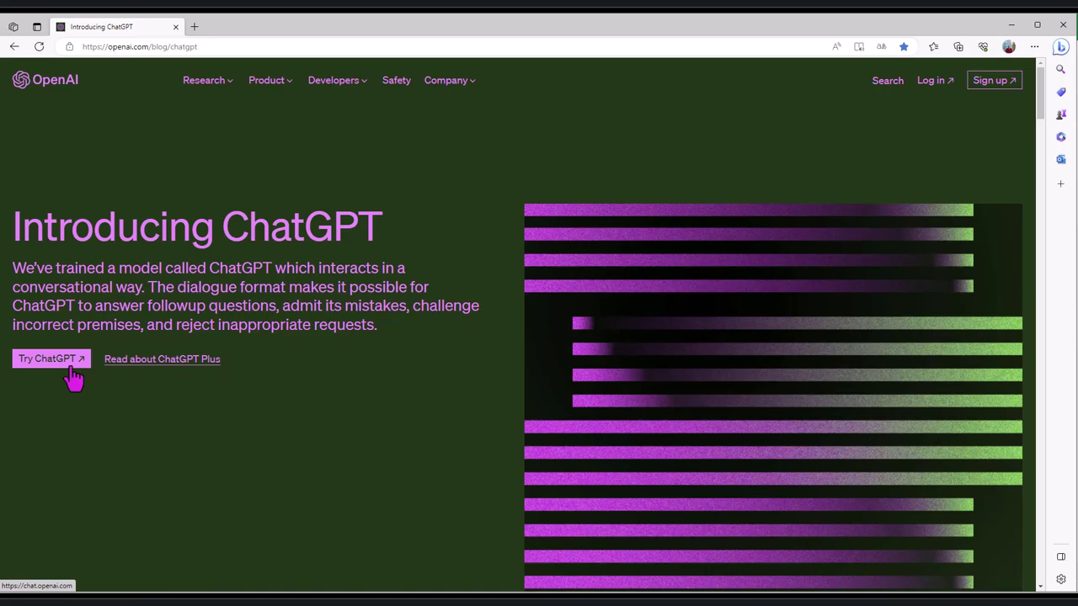
pyautogui.click(73, 369)
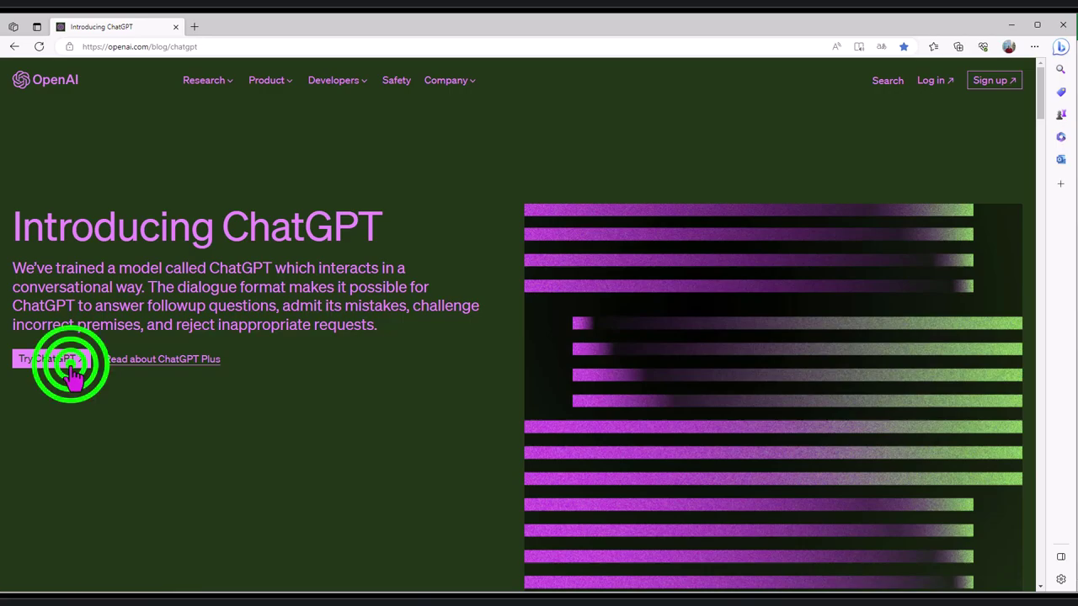
# Ask ChatGPT in French how to fill each country's area from Informations pays, specifying 'dans excel francais'.
pyautogui.click(175, 26)
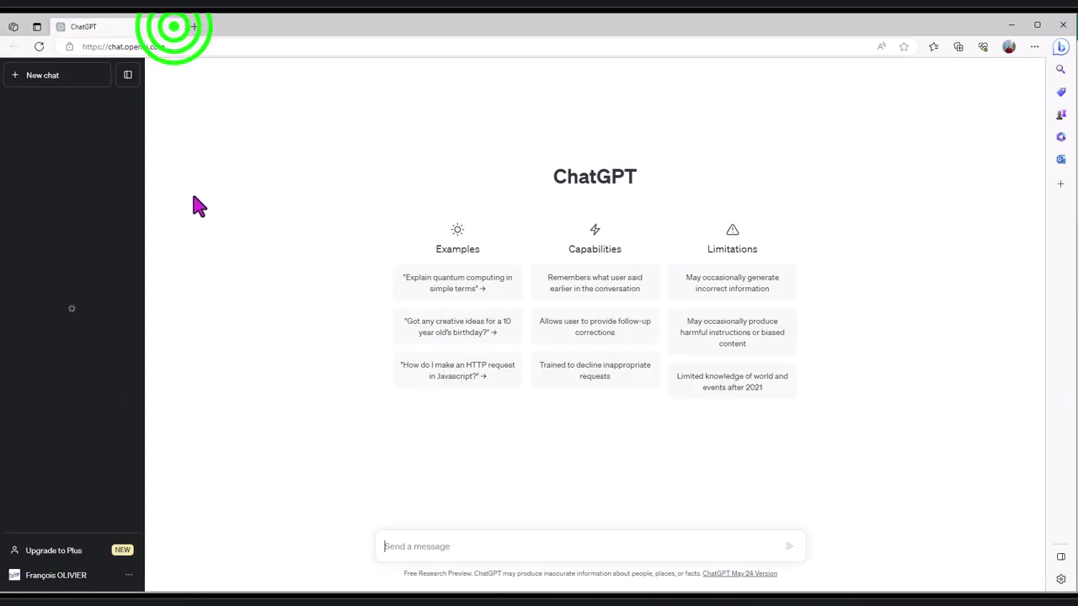
pyautogui.click(473, 547)
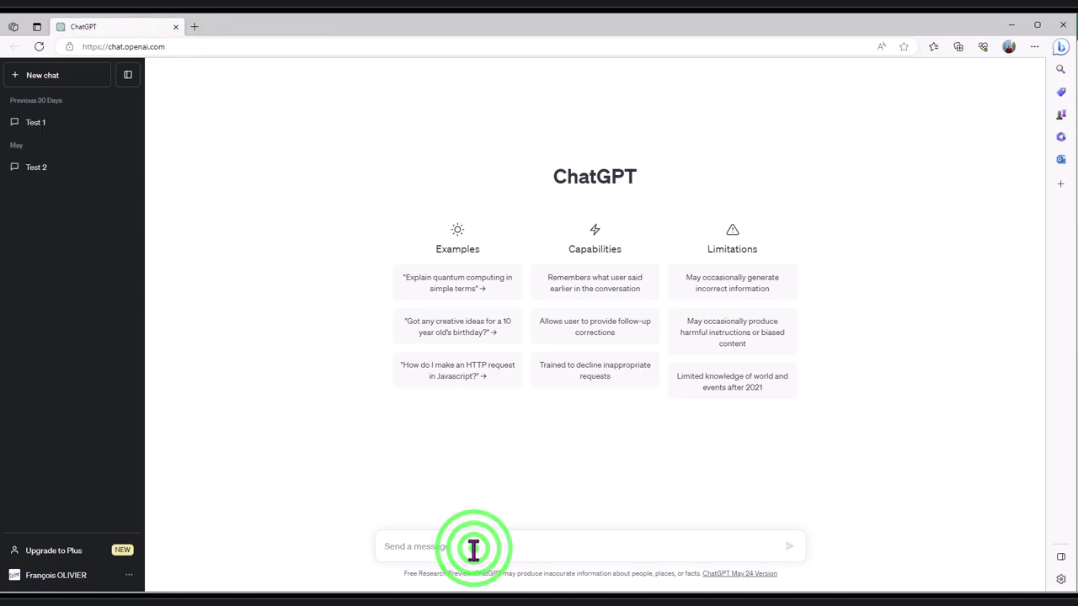
pyautogui.write('je')
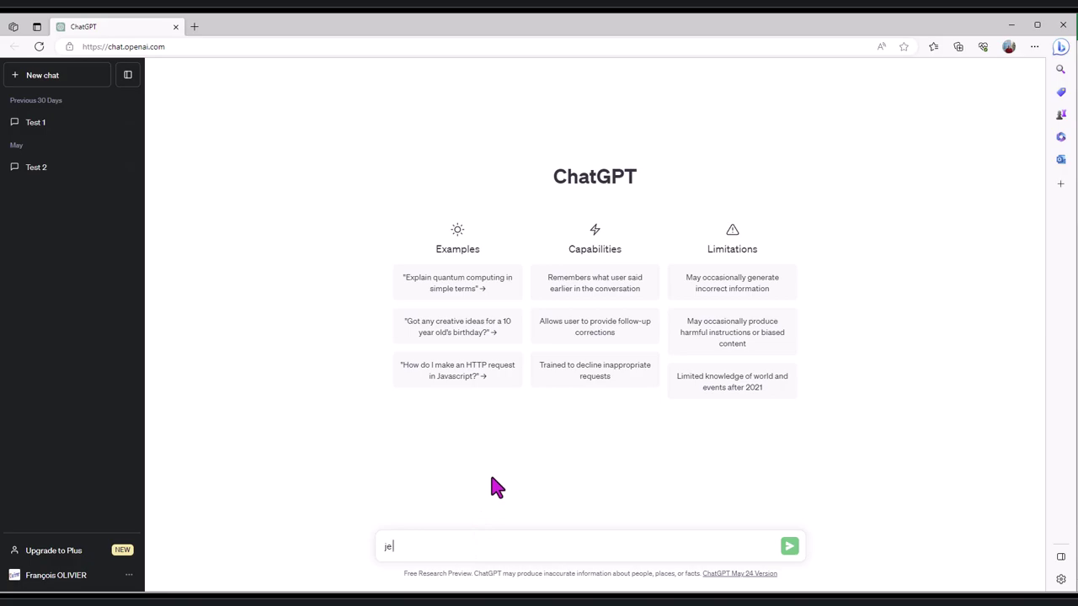
pyautogui.write(' souhaite ')
pyautogui.write('remplir u')
pyautogui.write('n tableau ')
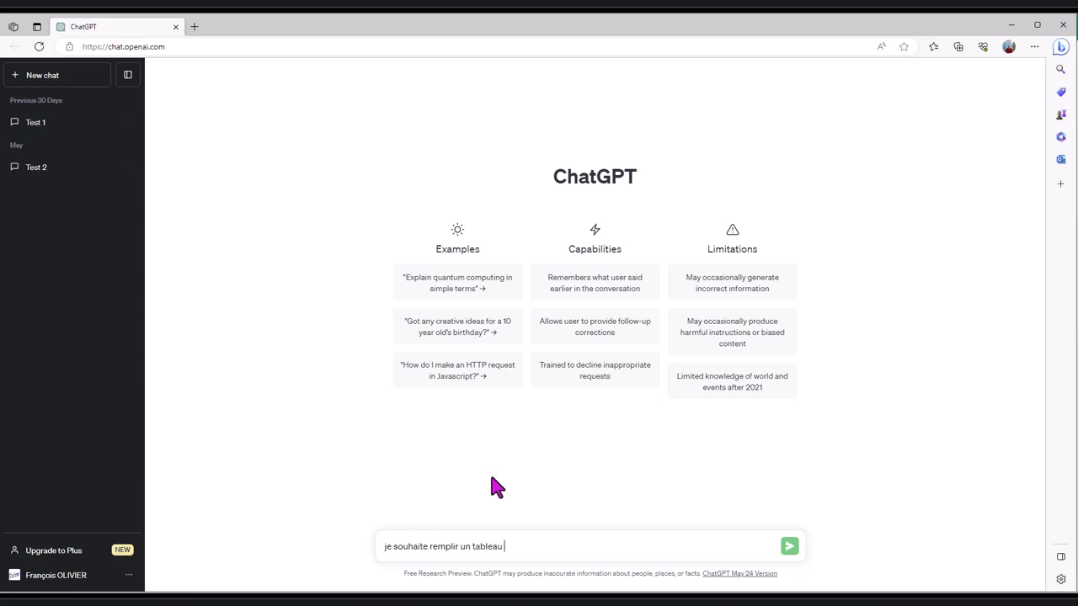
pyautogui.write('ou j')
pyautogui.write("'ai")
pyautogui.write(' les pays en')
pyautogui.write(' colonne')
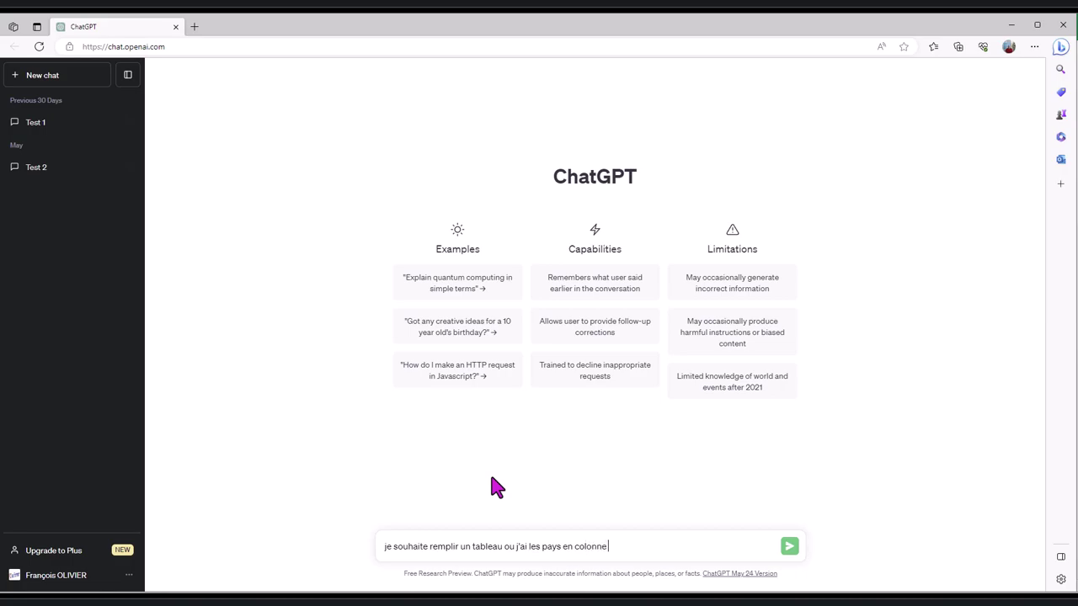
pyautogui.write(' A et')
pyautogui.write(' il me ma')
pyautogui.write('nque la sup')
pyautogui.write('erficie en ')
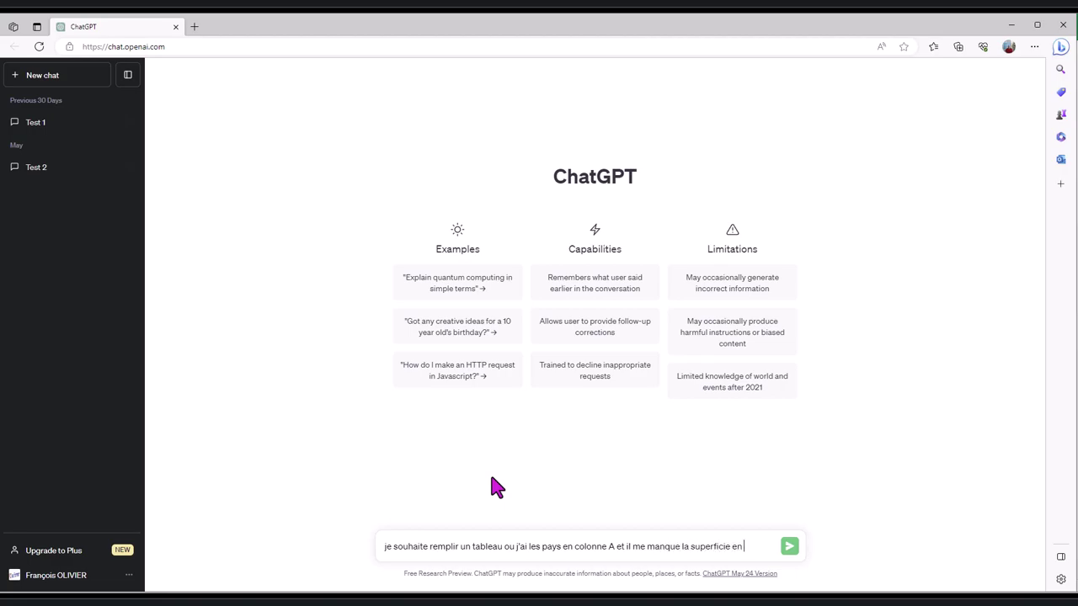
pyautogui.write('colonne')
pyautogui.write(' B.')
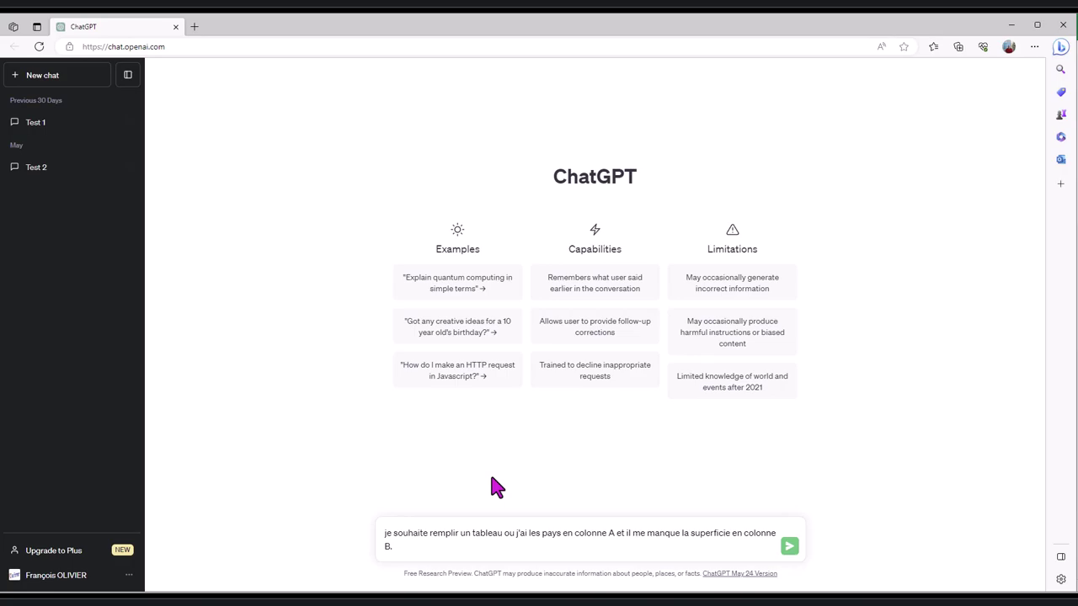
pyautogui.write(' Je trouve l')
pyautogui.write('a super')
pyautogui.write('ficie du ')
pyautogui.write('pays dan')
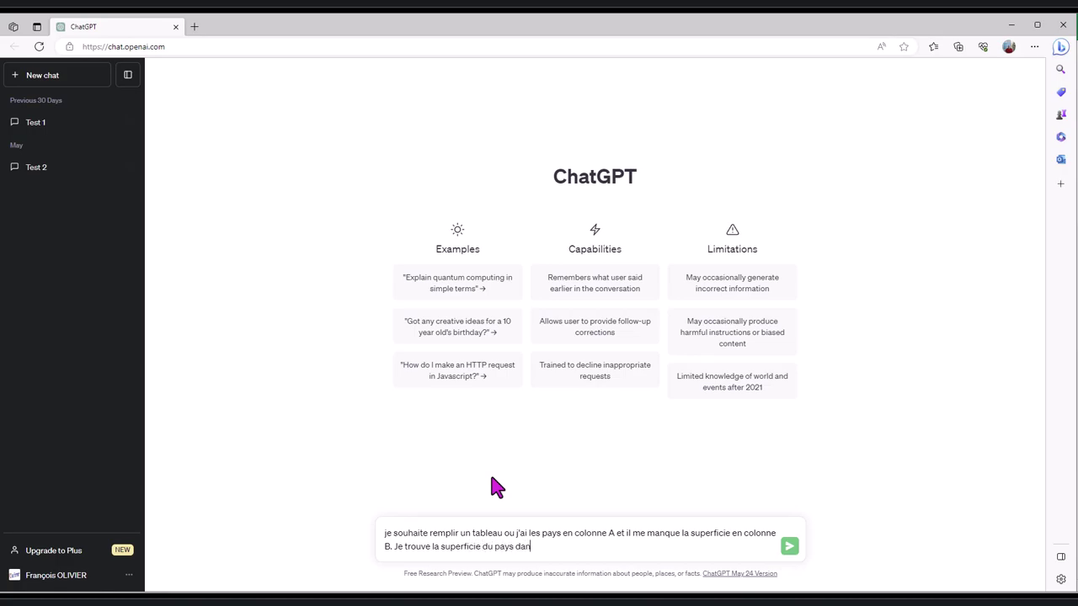
pyautogui.write('s un autre')
pyautogui.write(' tableau')
pyautogui.write(' qui est dan')
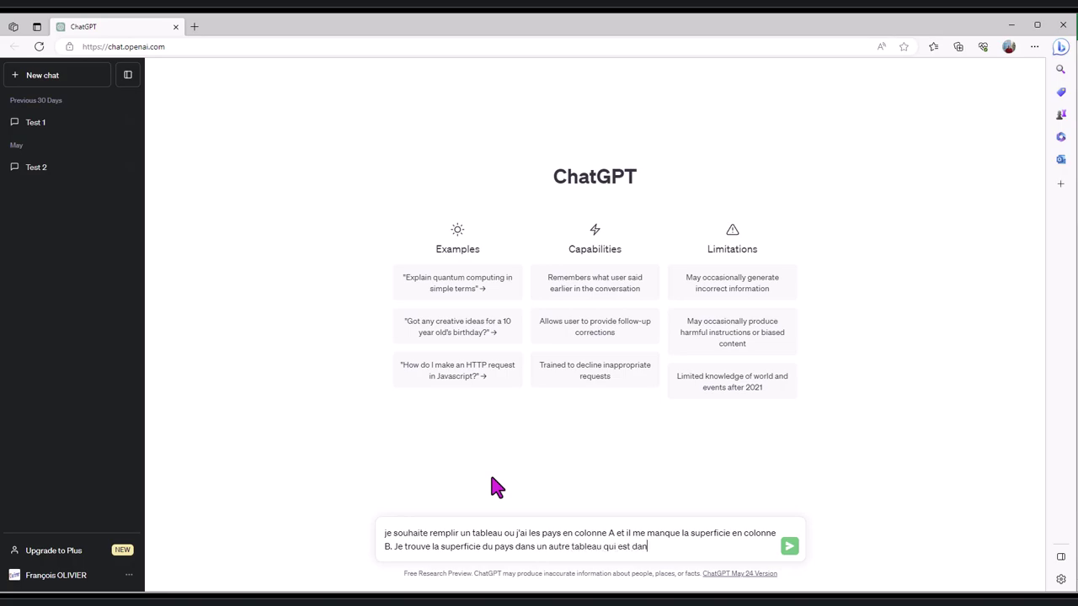
pyautogui.write('s la feui')
pyautogui.write('lle i')
pyautogui.write('nforma')
pyautogui.write('tions pays ')
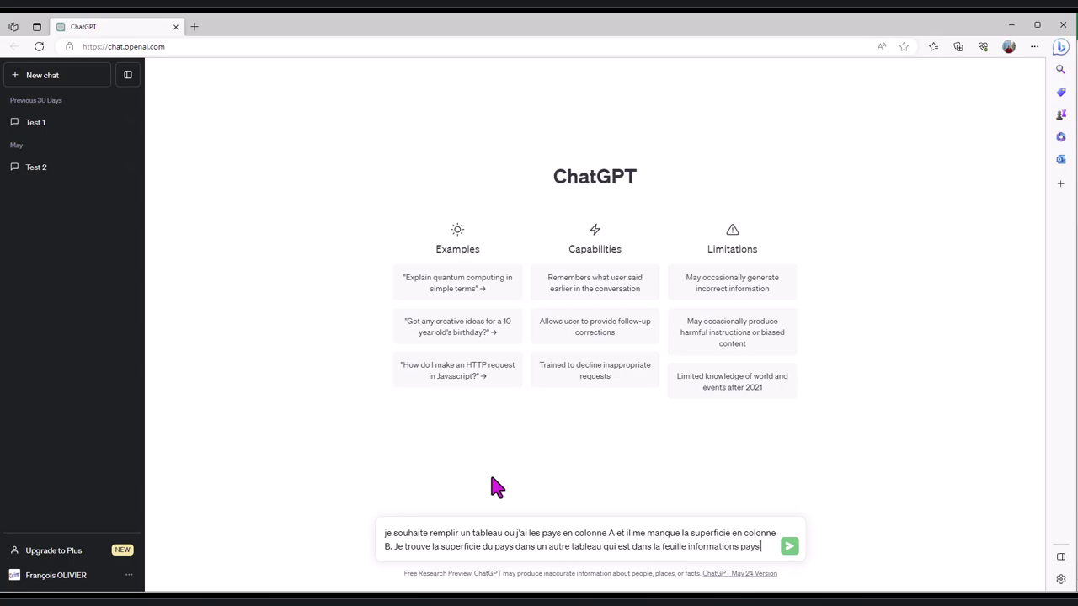
pyautogui.write('et l')
pyautogui.write('a super')
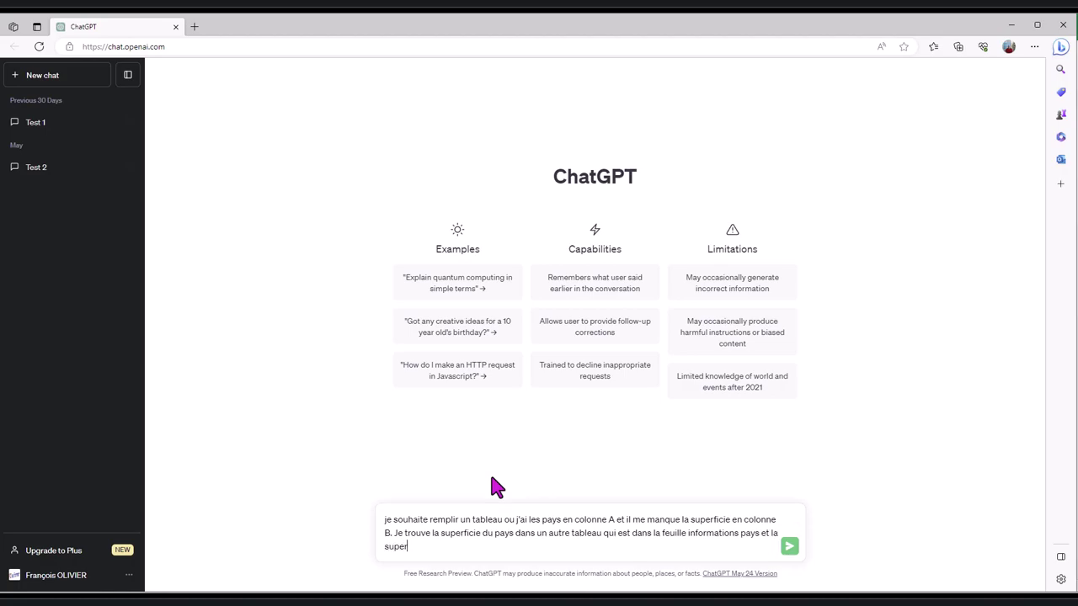
pyautogui.write('fici')
pyautogui.write('e est e')
pyautogui.write('n colonne')
pyautogui.write(' B')
pyautogui.click(428, 519)
pyautogui.write('dans e')
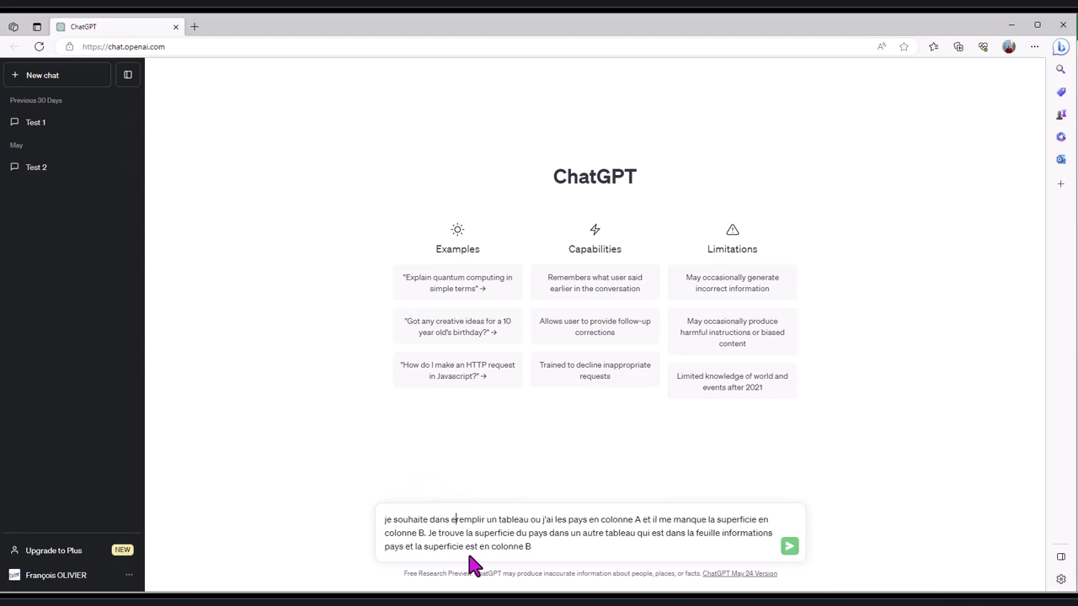
pyautogui.write('xcel f')
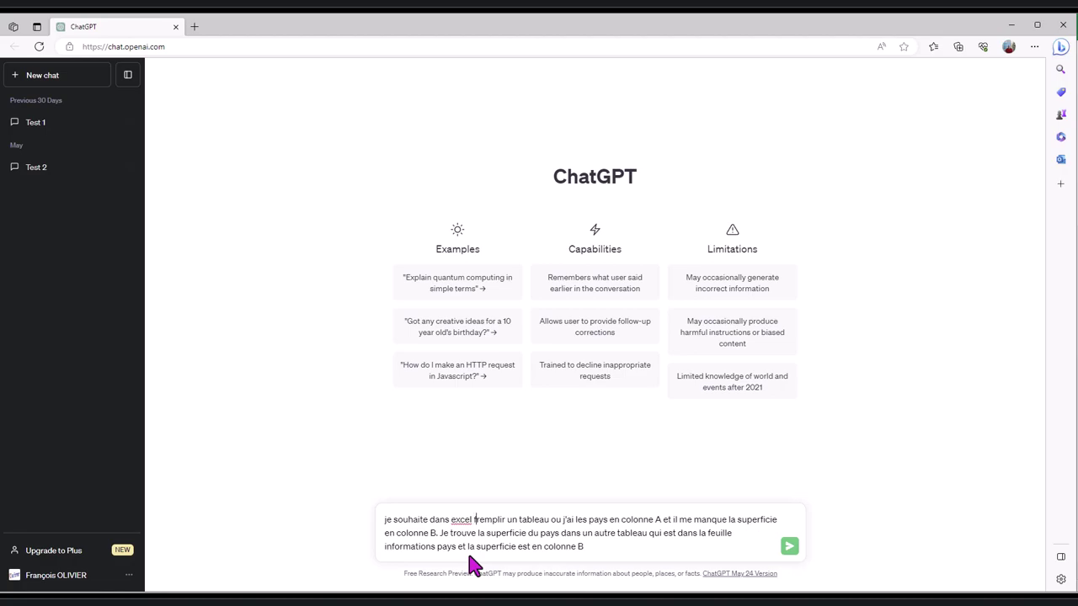
pyautogui.write('rancai')
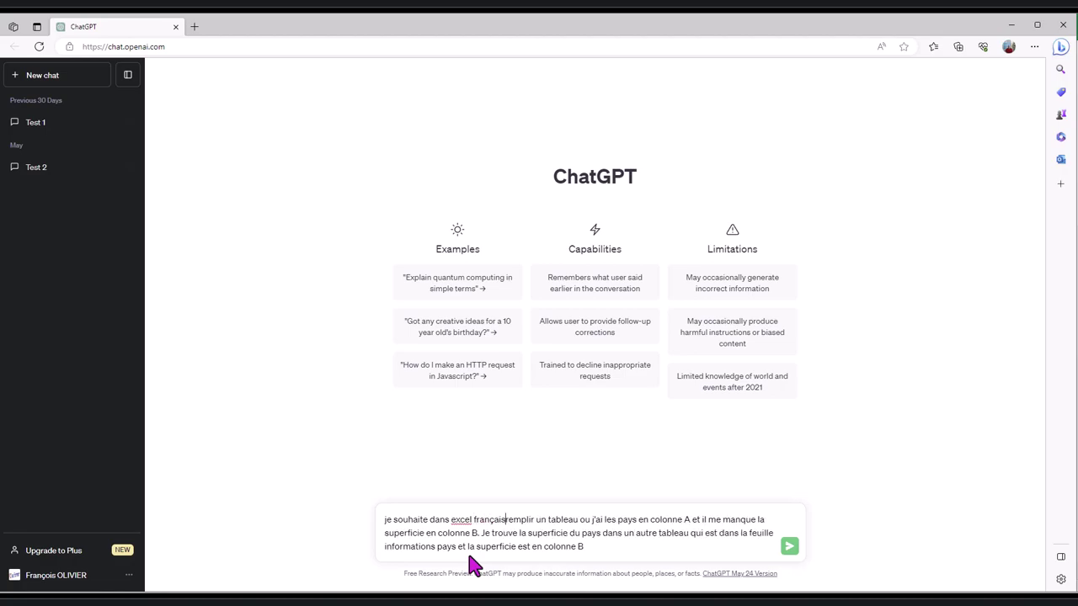
pyautogui.write('s')
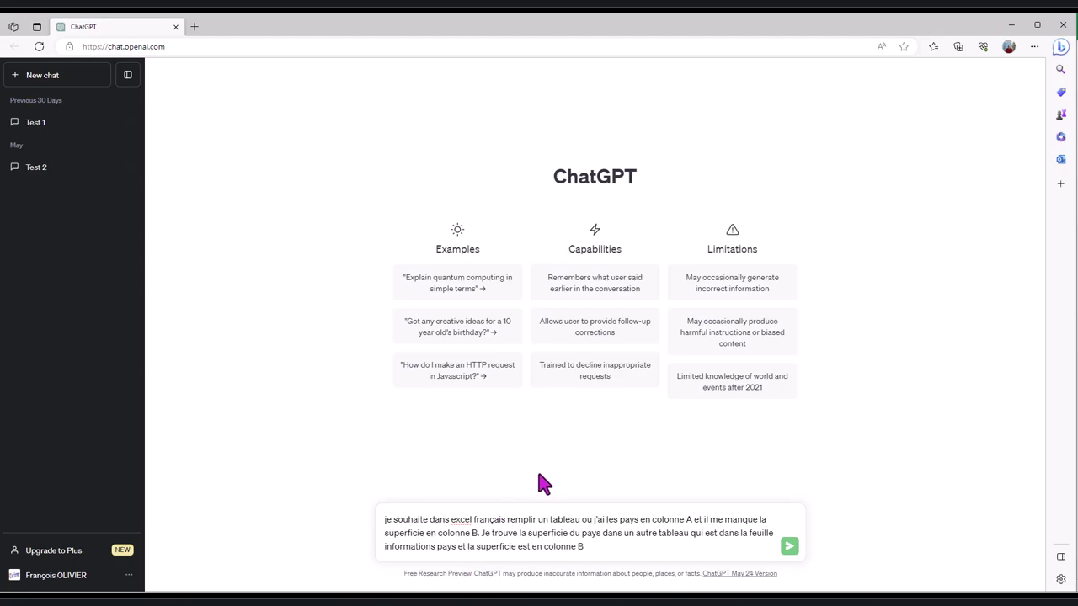
pyautogui.click(507, 519)
# Send the request and copy ChatGPT's suggested RECHERCHEV formula.
pyautogui.click(789, 546)
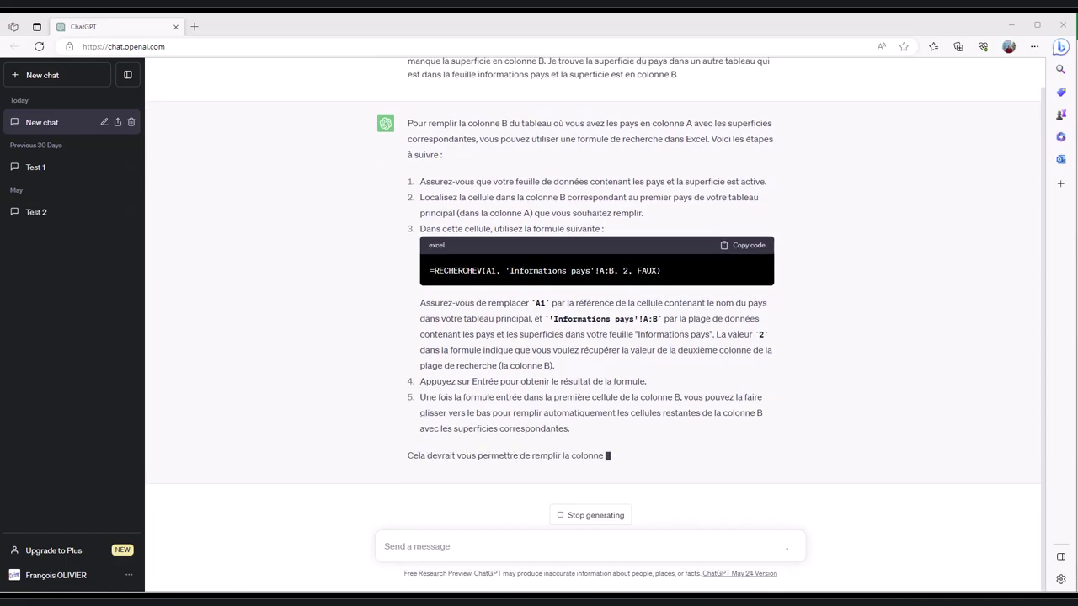
pyautogui.click(747, 229)
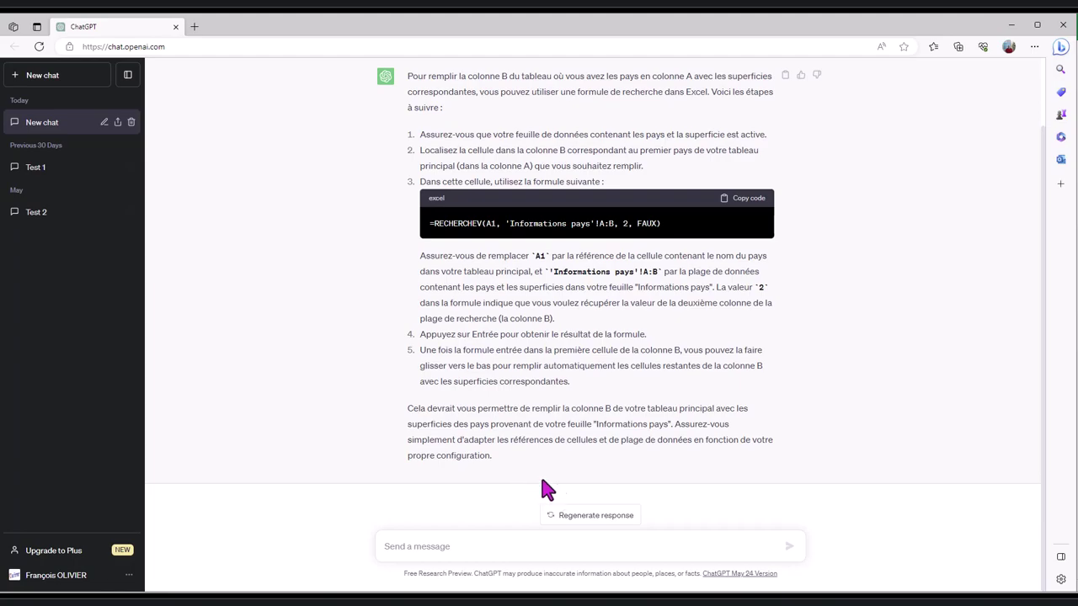
# Paste =RECHERCHEV(A1, 'Informations pays'!A:B, 2, FAUX) into D2 and confirm, triggering a formula error.
pyautogui.moveTo(805, 599)
pyautogui.click(825, 562)
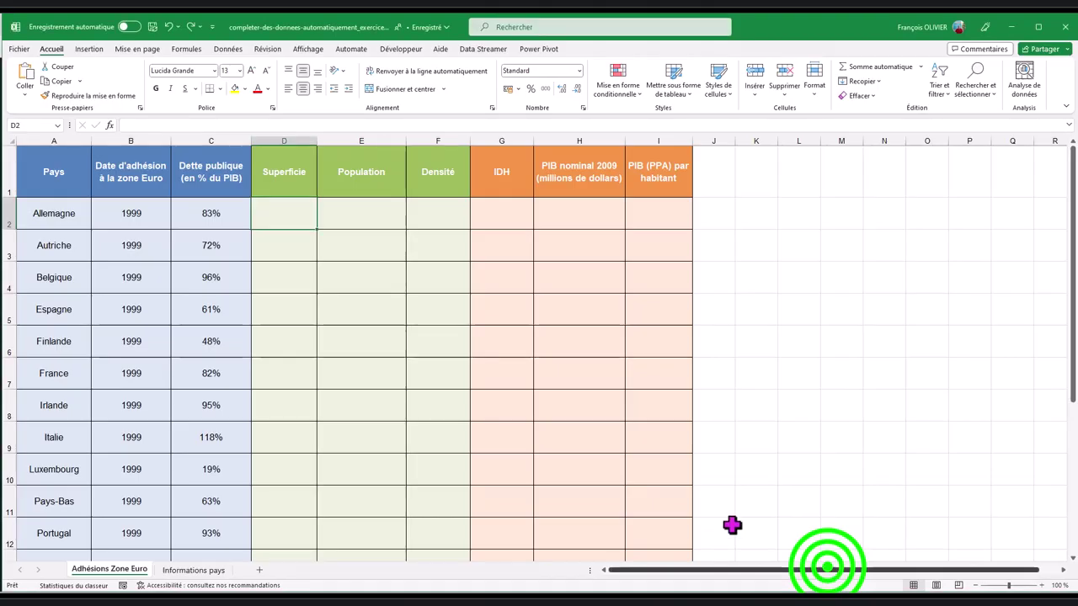
pyautogui.click(303, 212)
pyautogui.doubleClick(303, 212)
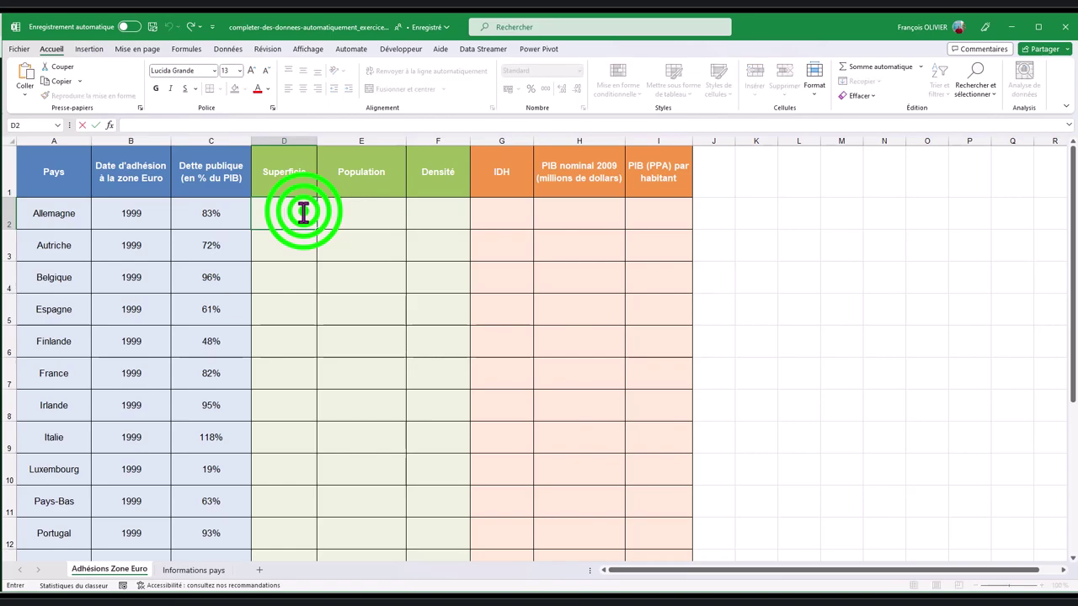
pyautogui.hotkey('ctrl', 'v')
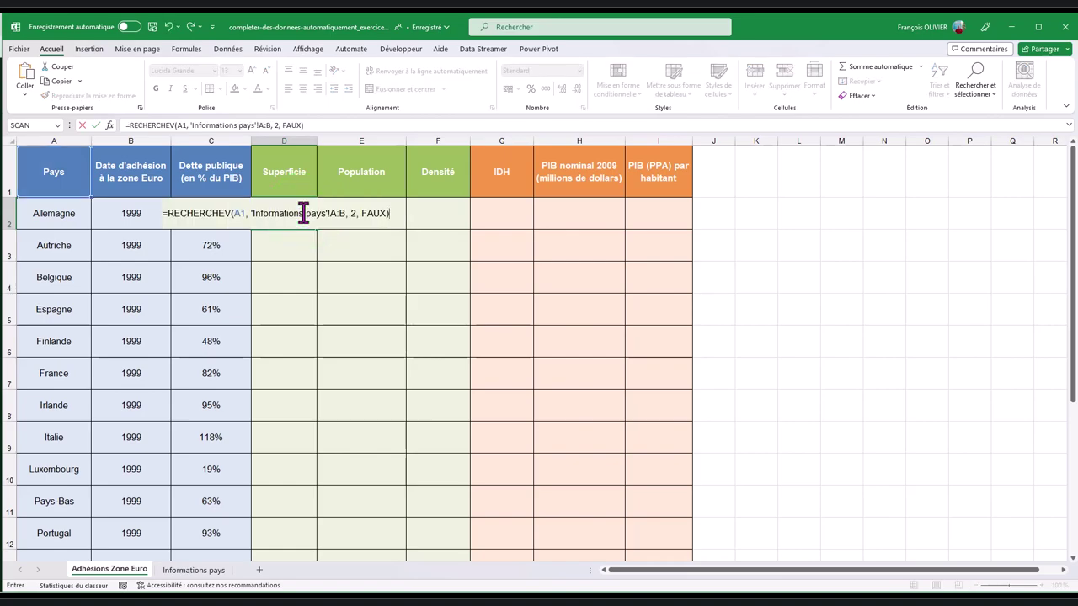
pyautogui.click(308, 126)
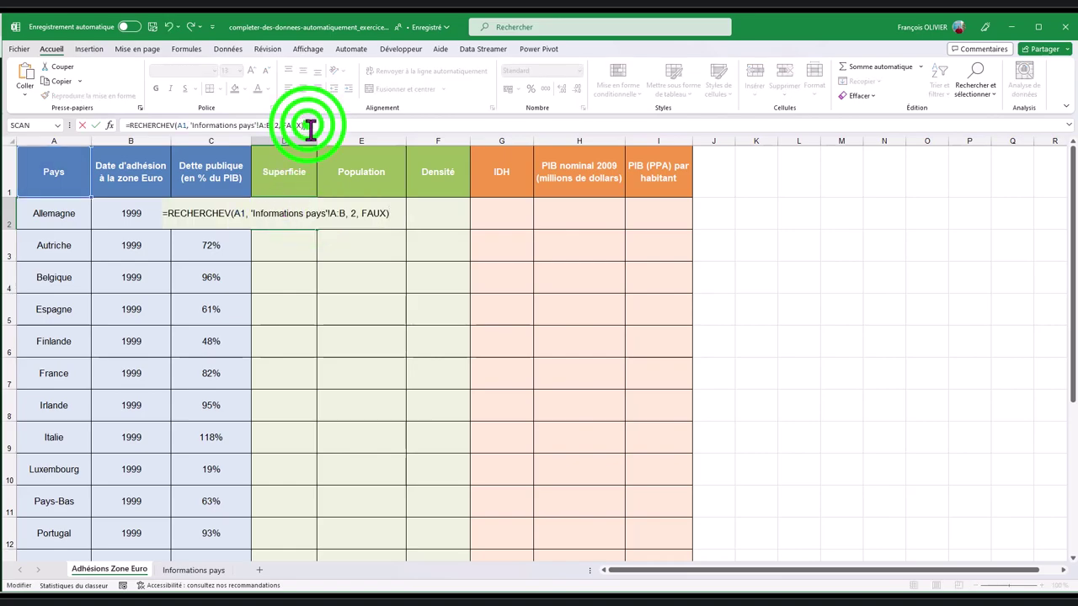
pyautogui.press('Return')
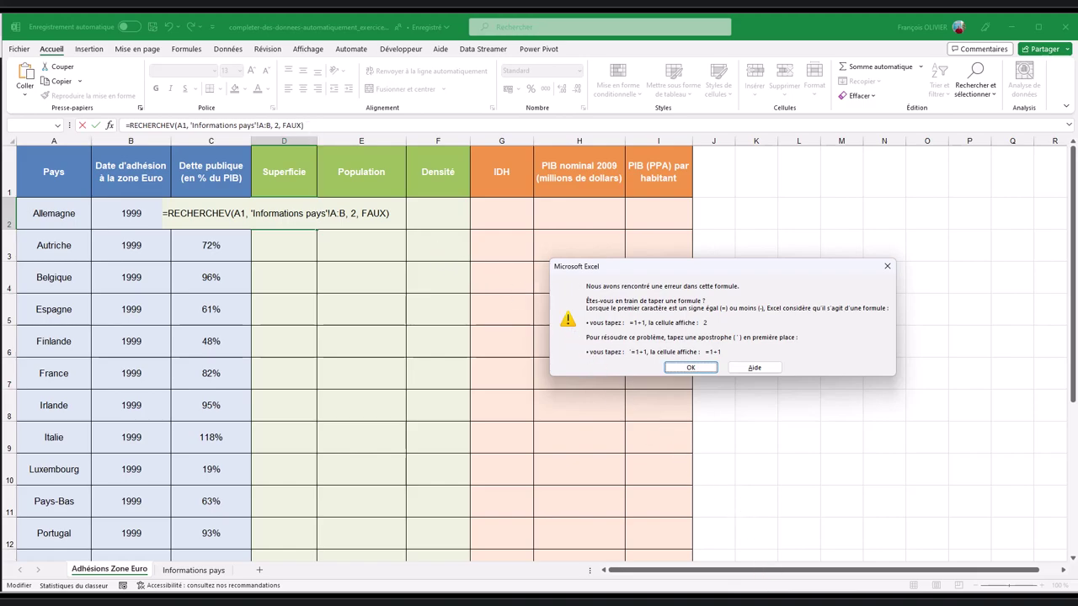
# Draft a ChatGPT reply saying French Excel rejects the pasted formula with an error.
pyautogui.click(729, 567)
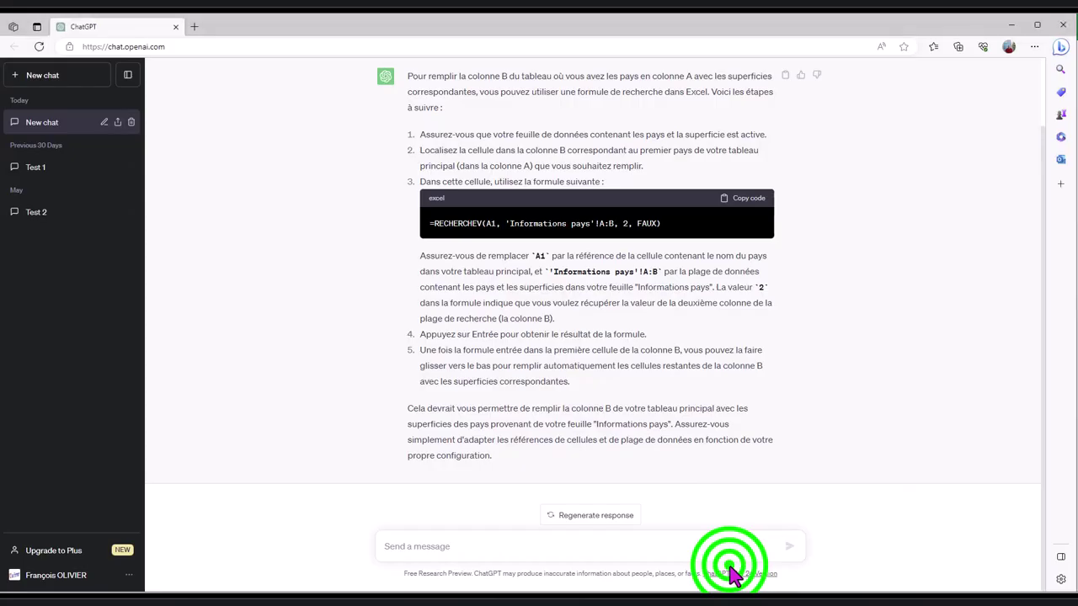
pyautogui.click(580, 548)
pyautogui.write("j'ai copier et coller la")
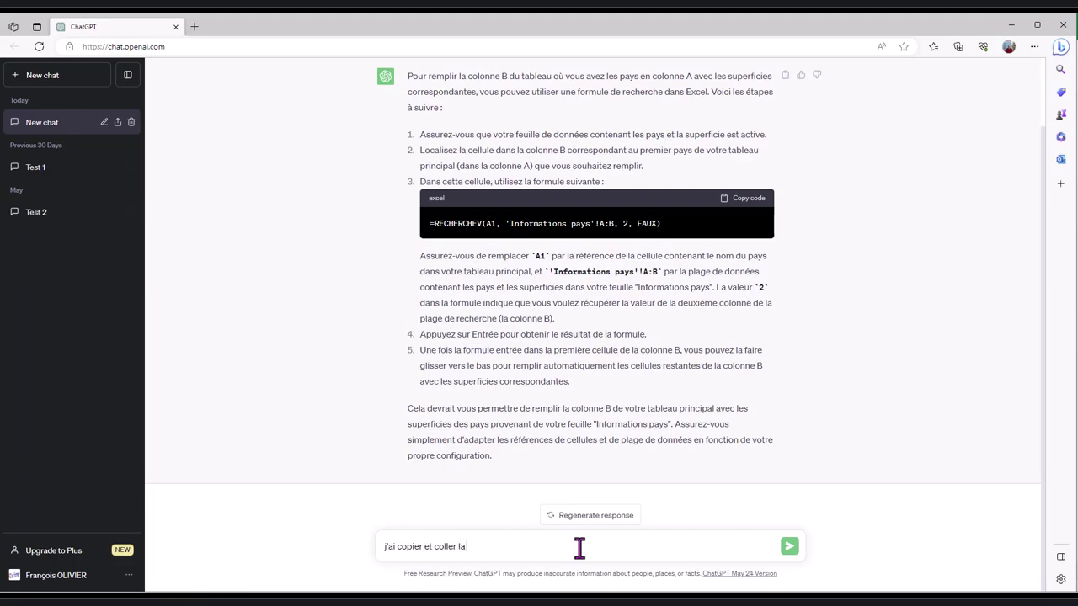
pyautogui.write('dans excel français')
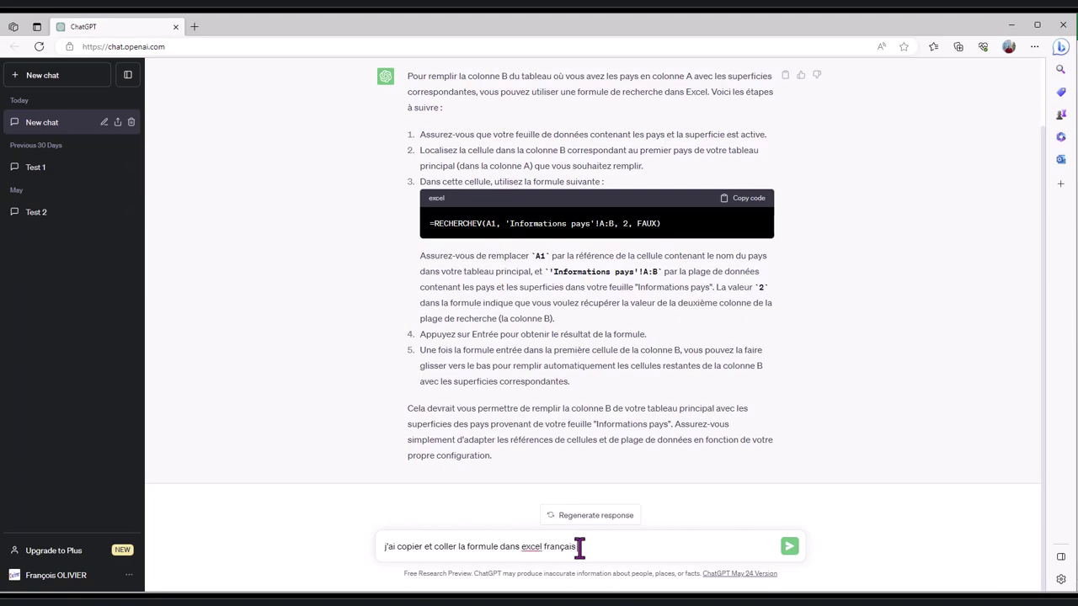
pyautogui.write(' ma')
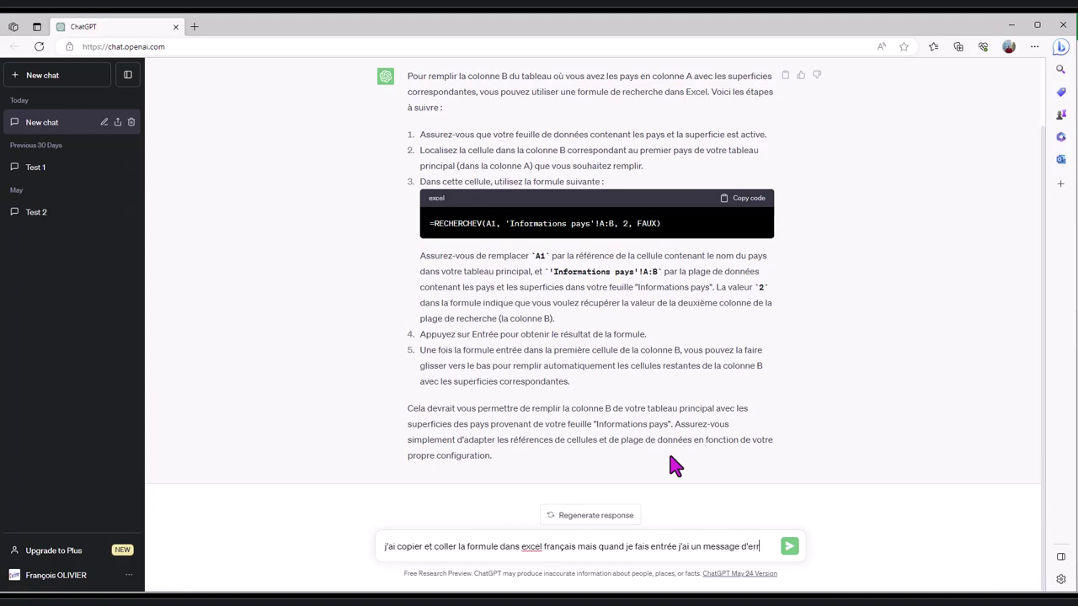
pyautogui.write('comme quoi il a rencontré')
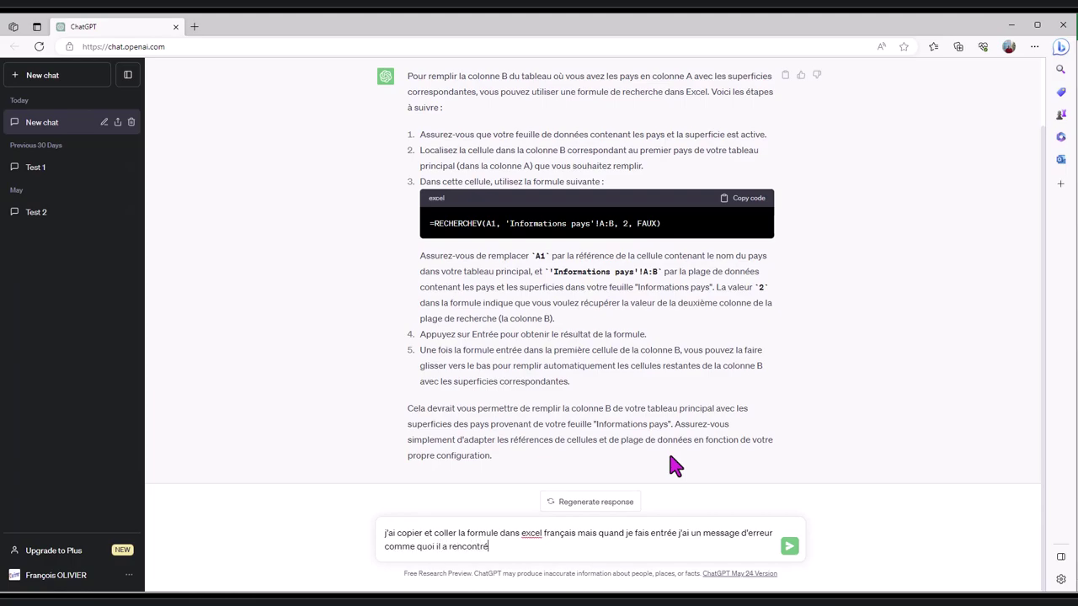
pyautogui.write(' une erreur dans la formul')
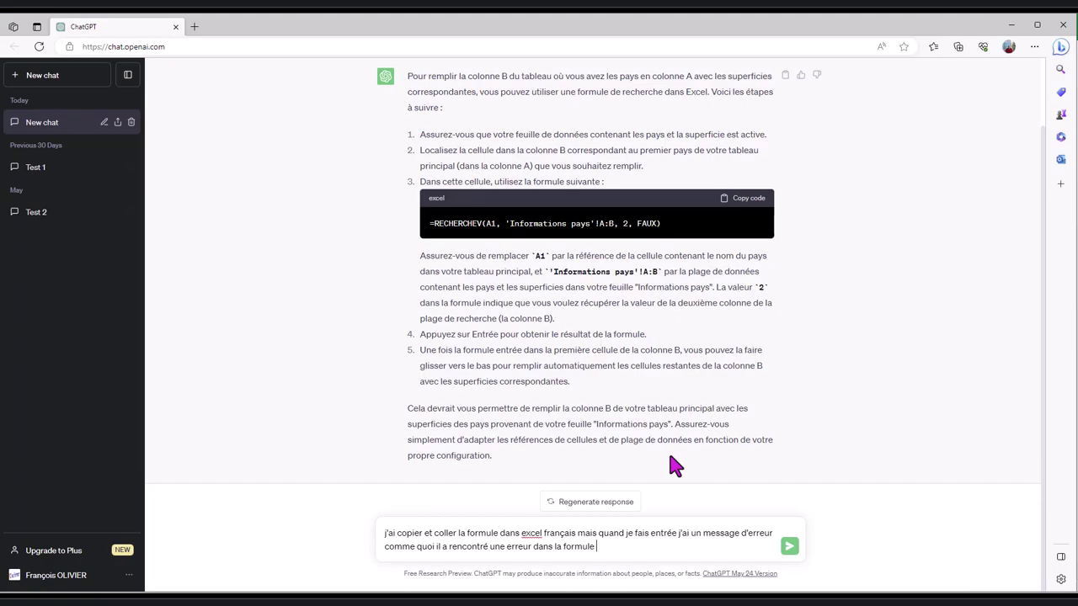
pyautogui.write('et')
pyautogui.write('rmule')
# Send the formula error report and get back =RECHERCHEV(A1; 'Informations pays'!A:B; 2; FAUX) with semicolons.
pyautogui.press('Return')
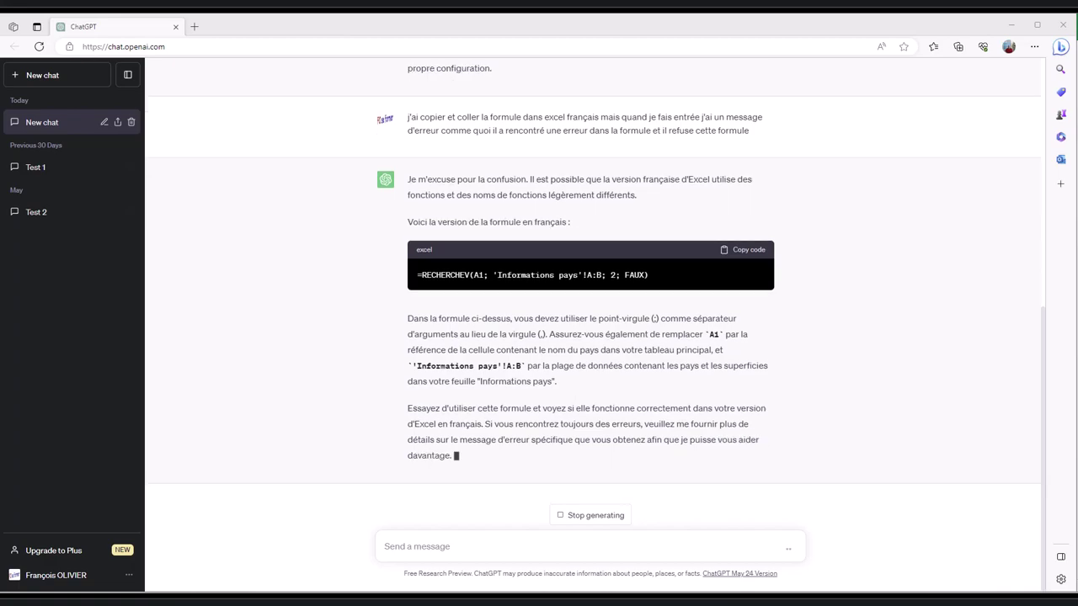
# Dismiss the Excel error and replace D2's formula with ChatGPT's semicolon RECHERCHEV version.
pyautogui.click(745, 252)
pyautogui.click(806, 584)
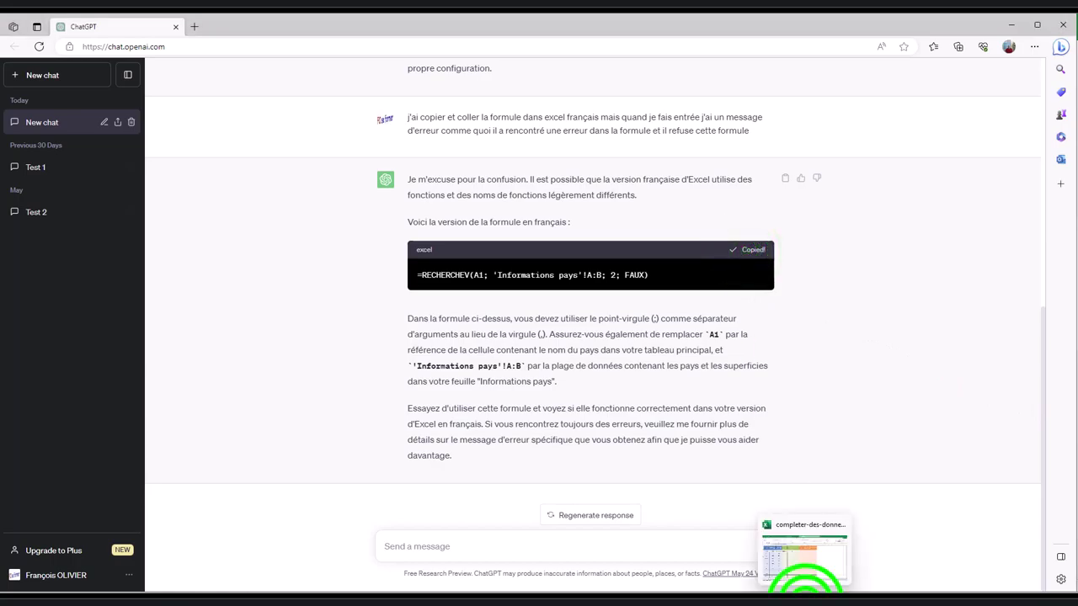
pyautogui.click(709, 368)
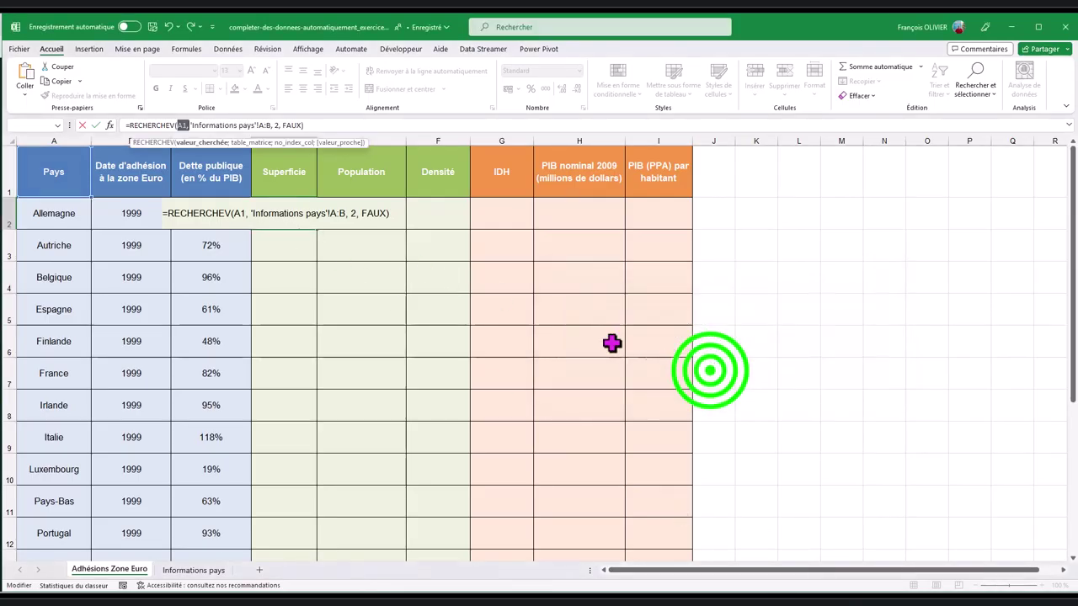
pyautogui.moveTo(390, 213); pyautogui.dragTo(140, 207)
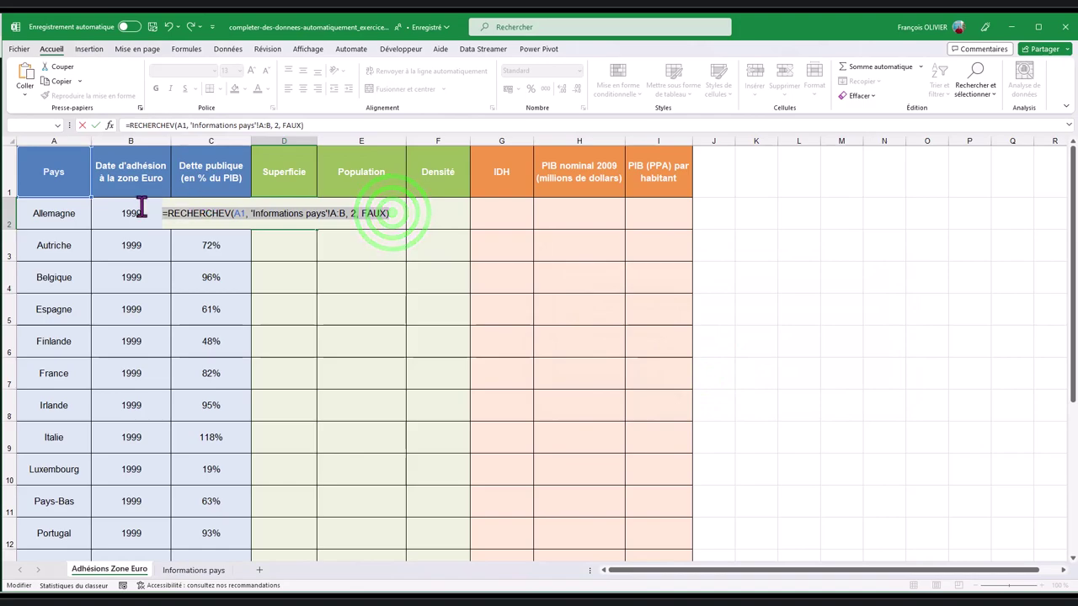
pyautogui.hotkey('ctrl', 'v')
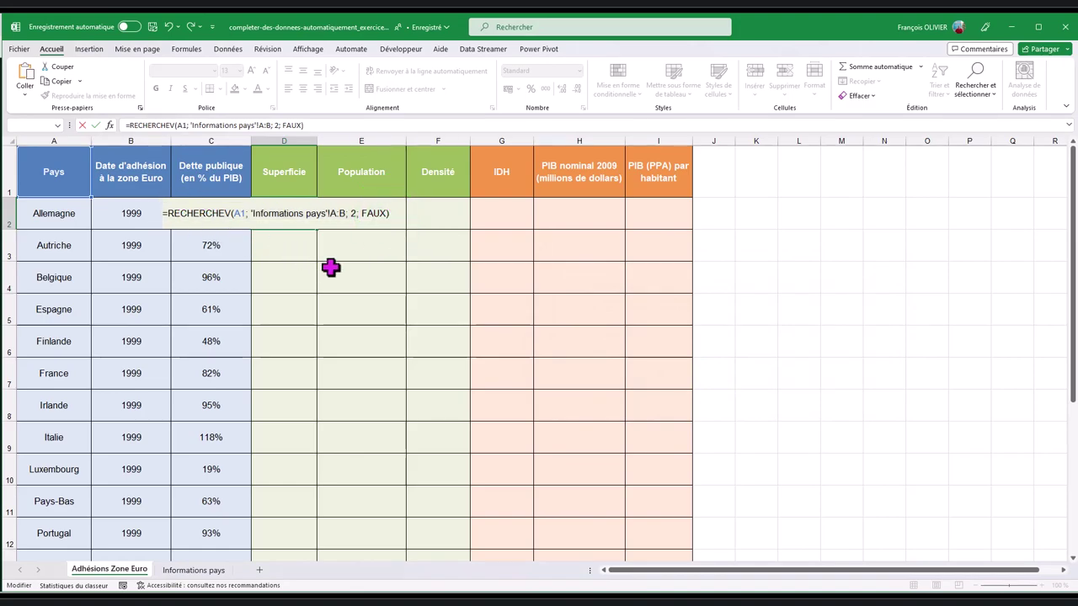
pyautogui.press('Return')
# Change the D2 lookup reference from A1 to A2 so Allemagne's area 357026 appears.
pyautogui.click(293, 214)
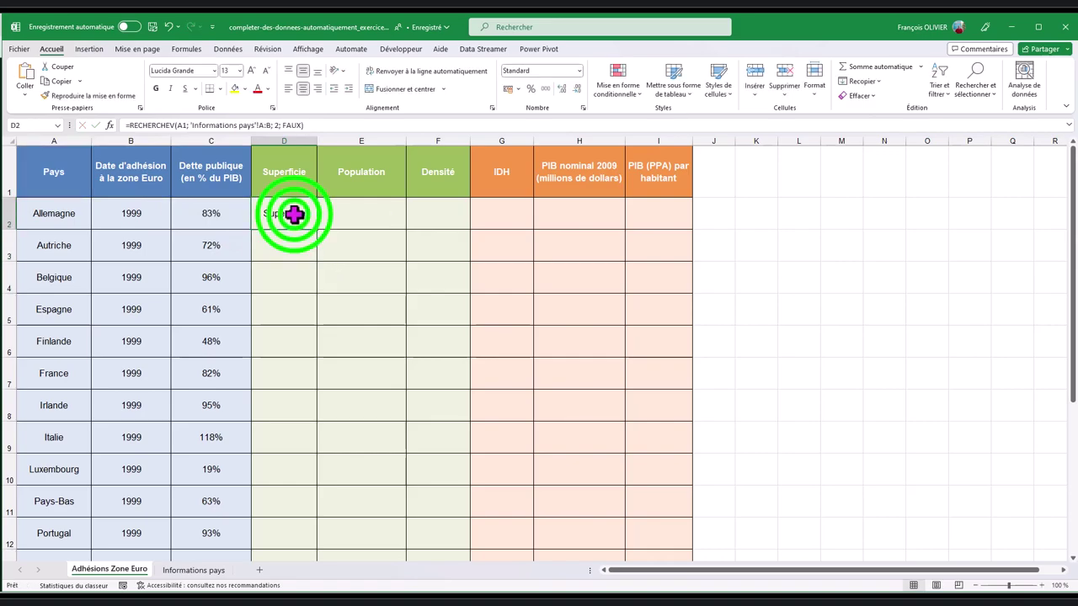
pyautogui.doubleClick(294, 214)
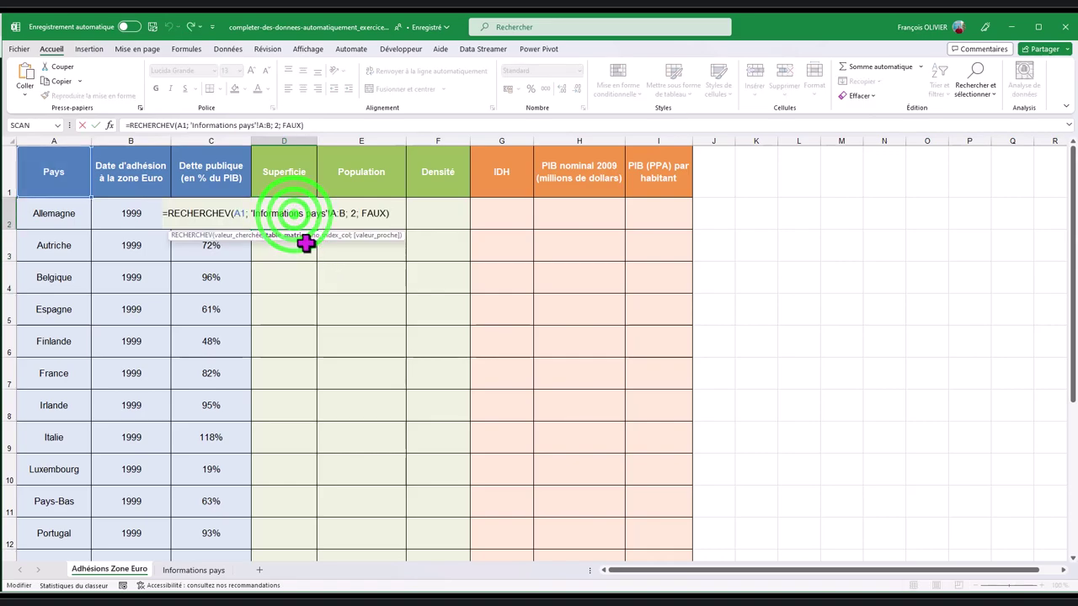
pyautogui.click(678, 589)
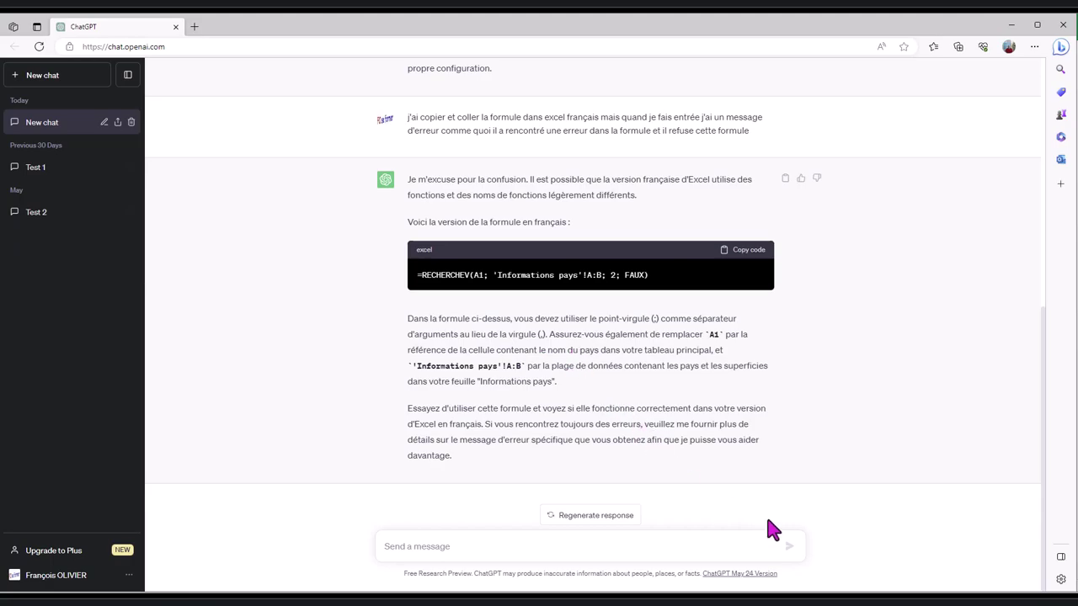
pyautogui.moveTo(808, 590)
pyautogui.click(817, 562)
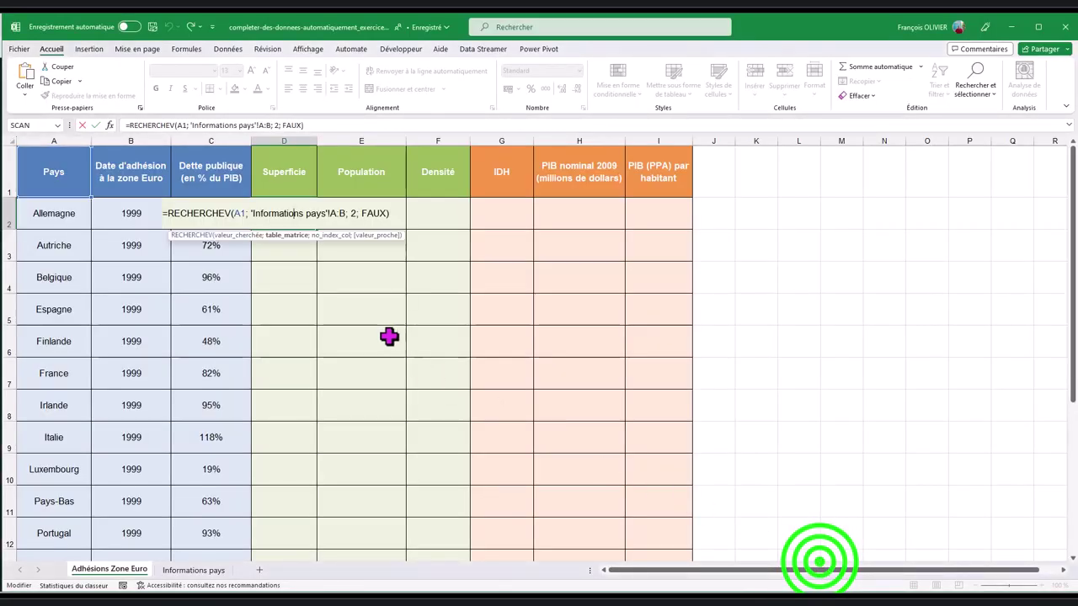
pyautogui.click(242, 213)
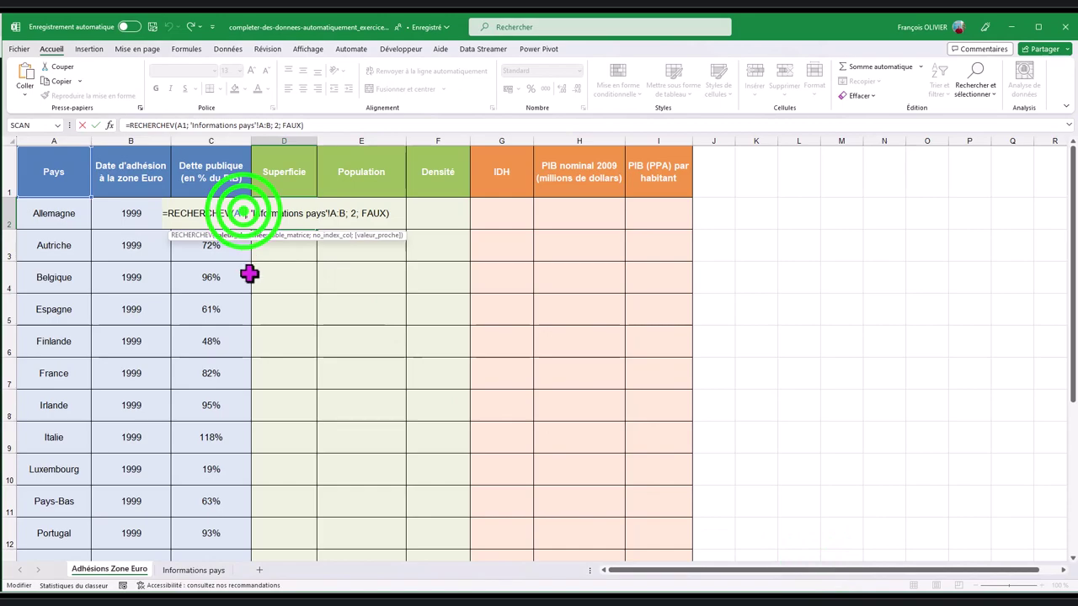
pyautogui.press('BackSpace')
pyautogui.write('2')
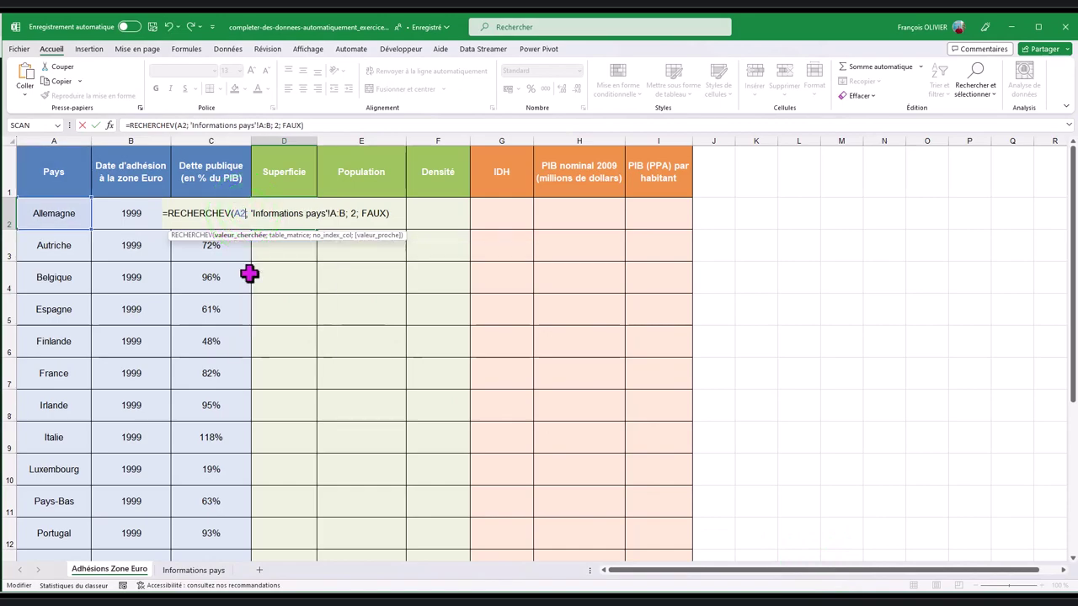
pyautogui.press('Return')
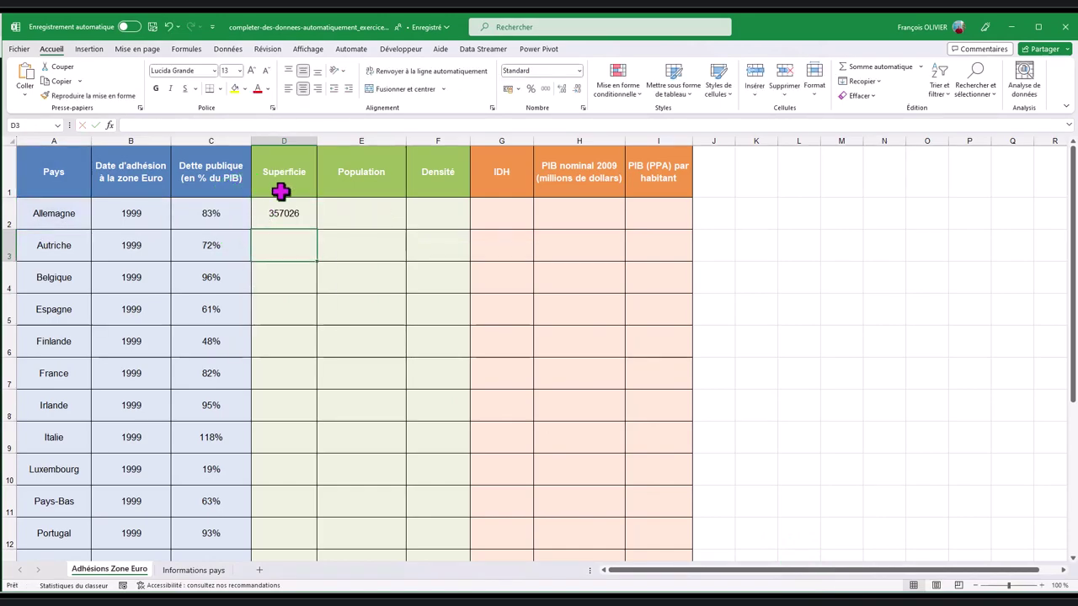
# Fill the D2 formula down the Superficie column through Estonie, then return to ChatGPT.
pyautogui.click(300, 217)
pyautogui.doubleClick(318, 229)
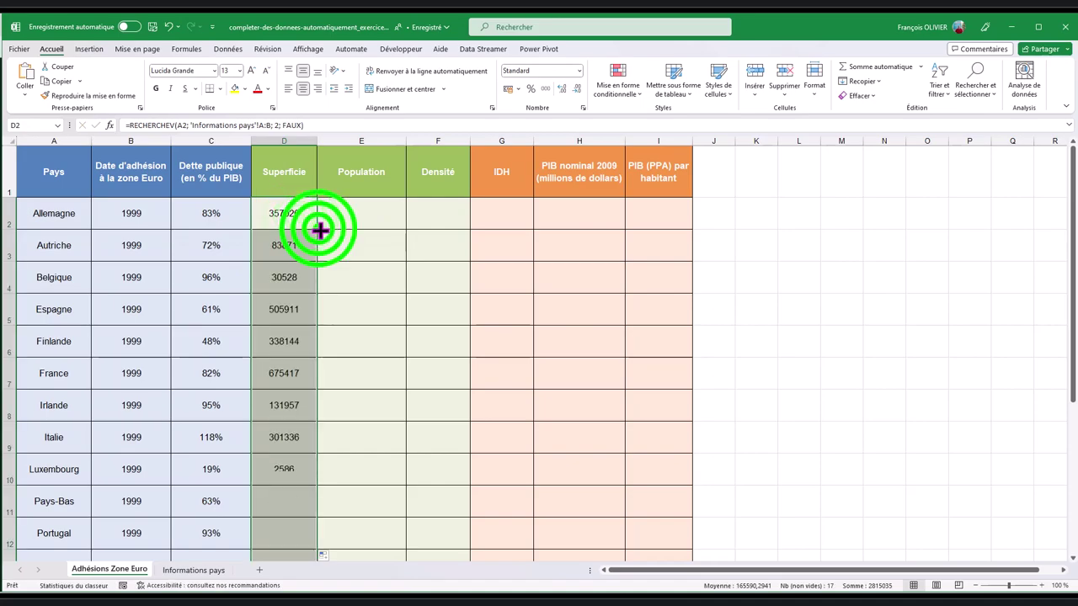
pyautogui.scroll(-3, 318, 229)
pyautogui.scroll(3, 318, 229)
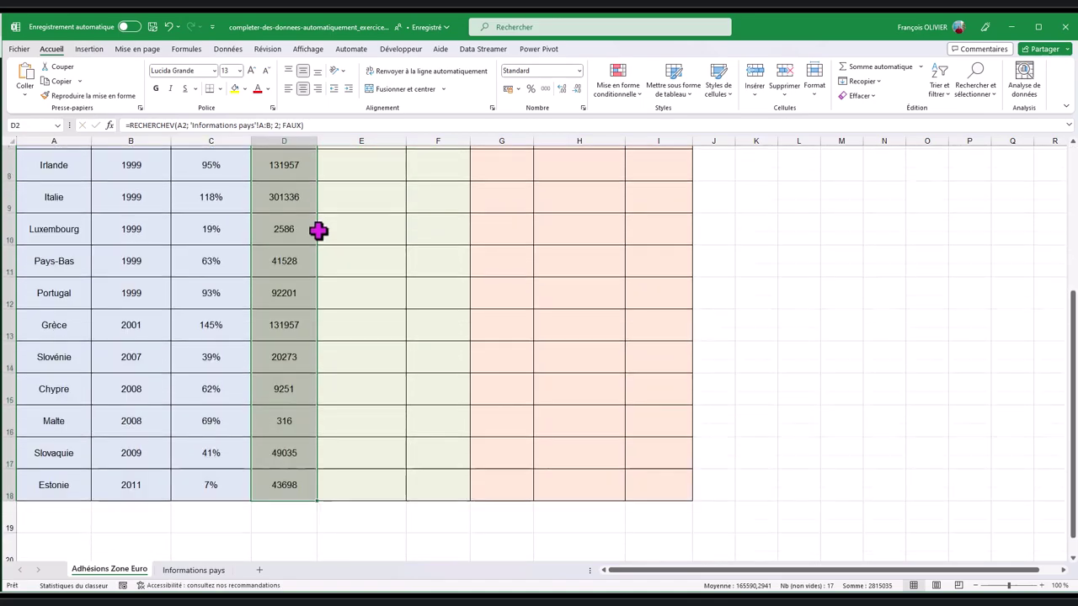
pyautogui.doubleClick(286, 221)
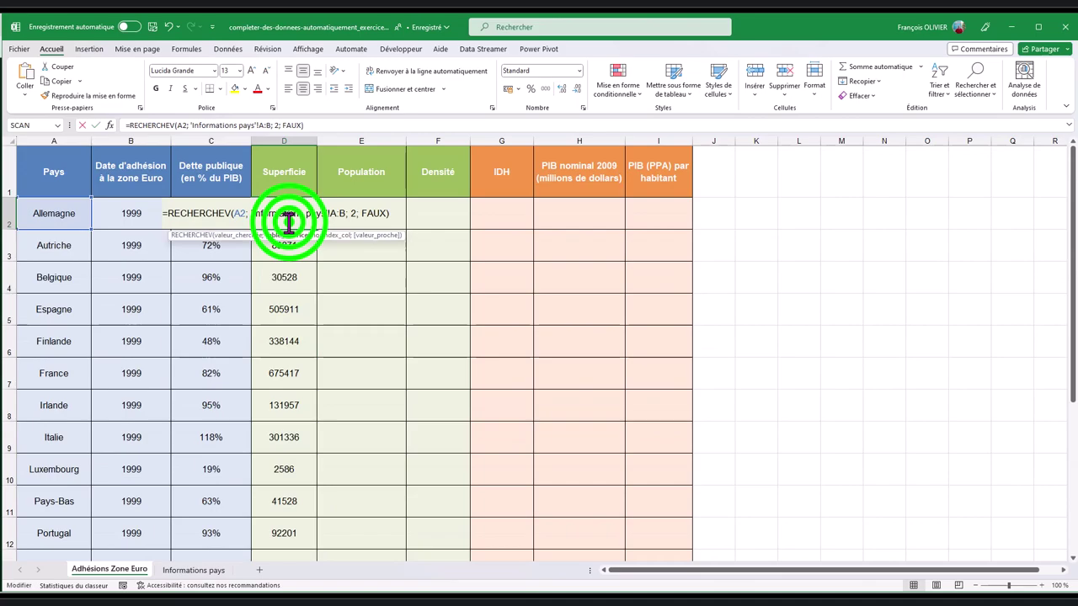
pyautogui.press('Return')
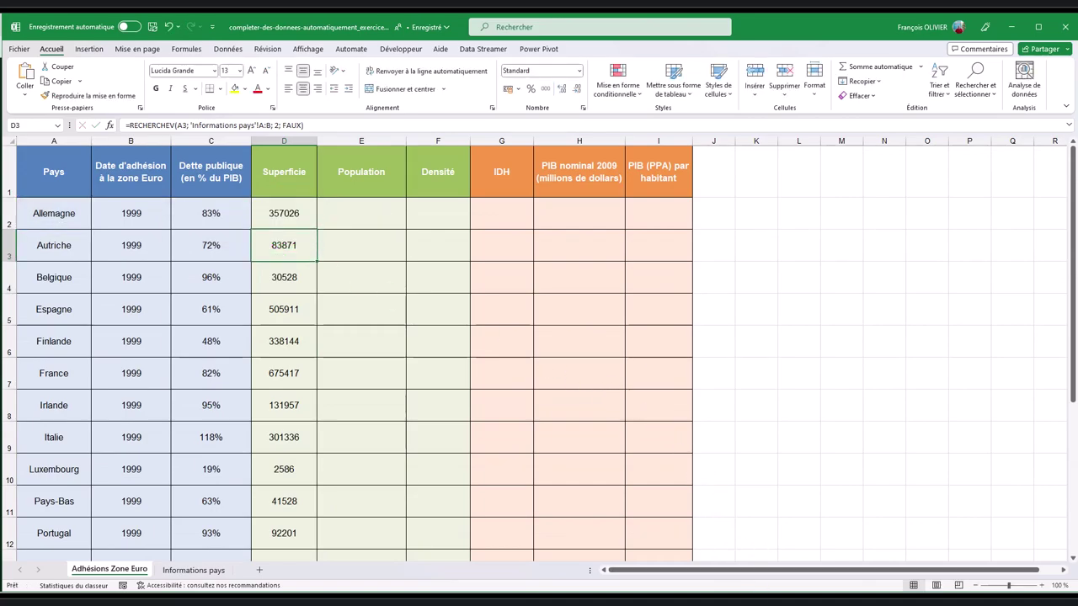
pyautogui.click(723, 579)
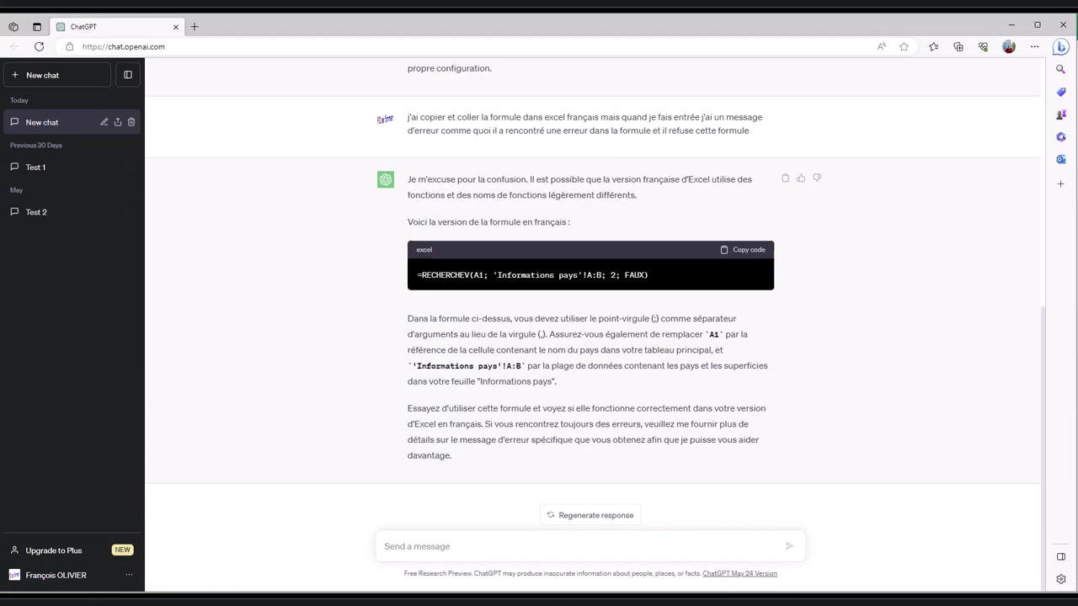